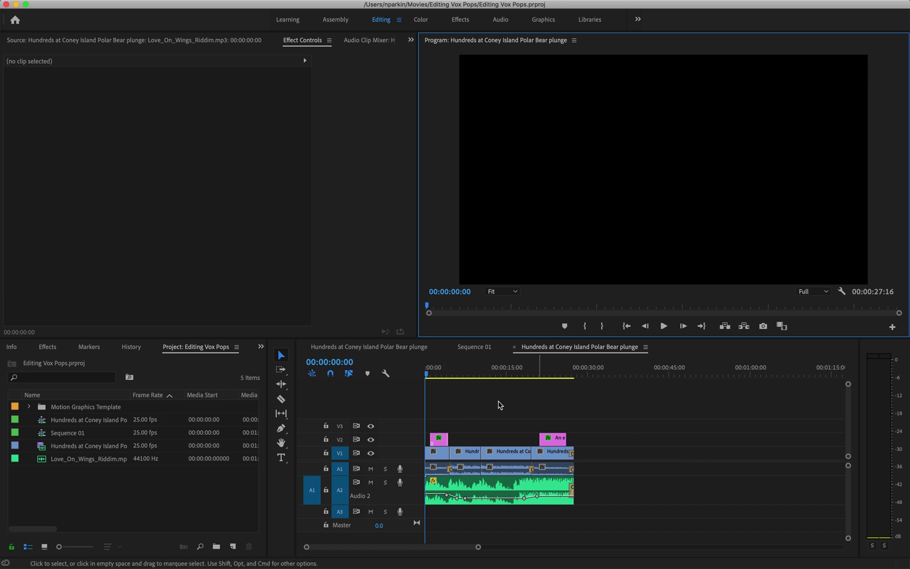
Play the vox pop sequence from 00:00:00:00 through to its 00:00:27:16 end
click(437, 372)
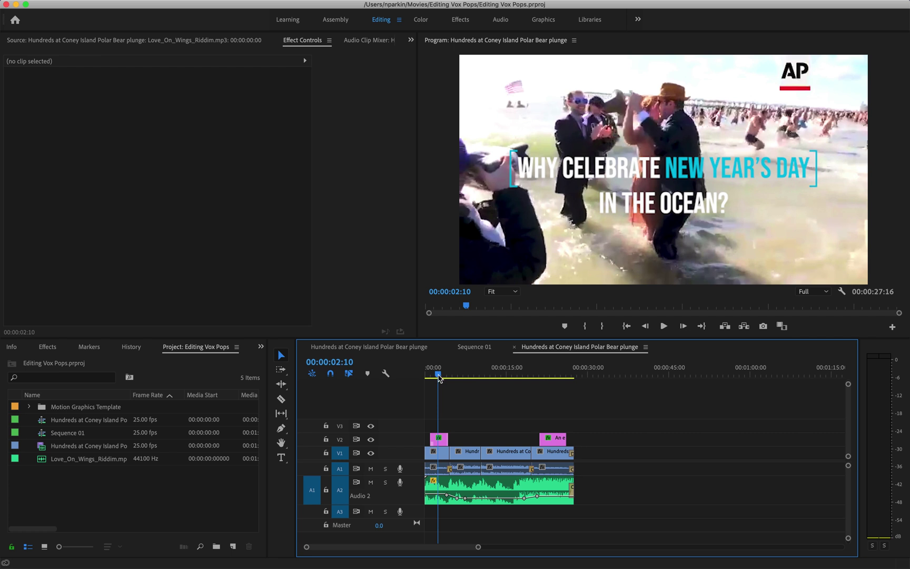
drag(439, 379, 405, 376)
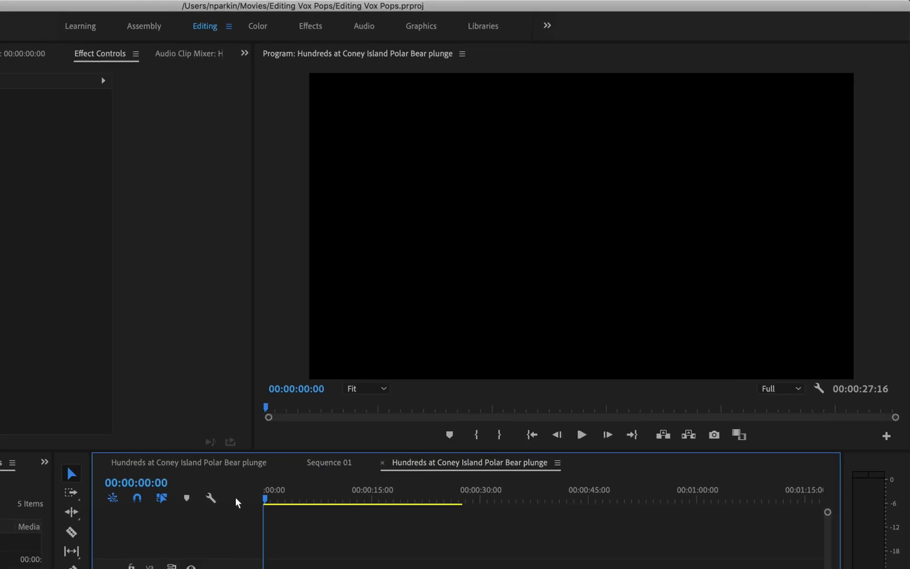
key(space)
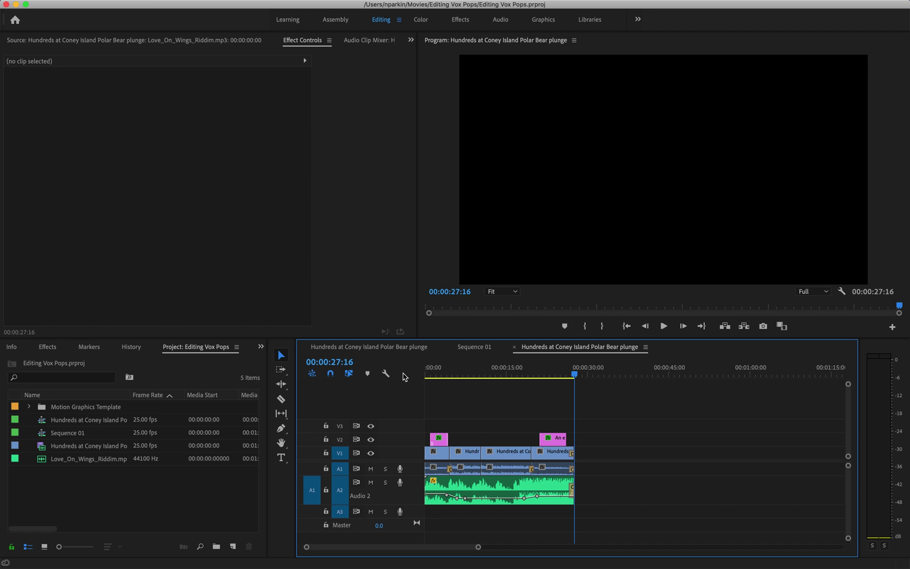
Check the Santa-hat and viking-helmet interview grabs and the closing shot's attendance caption
click(465, 375)
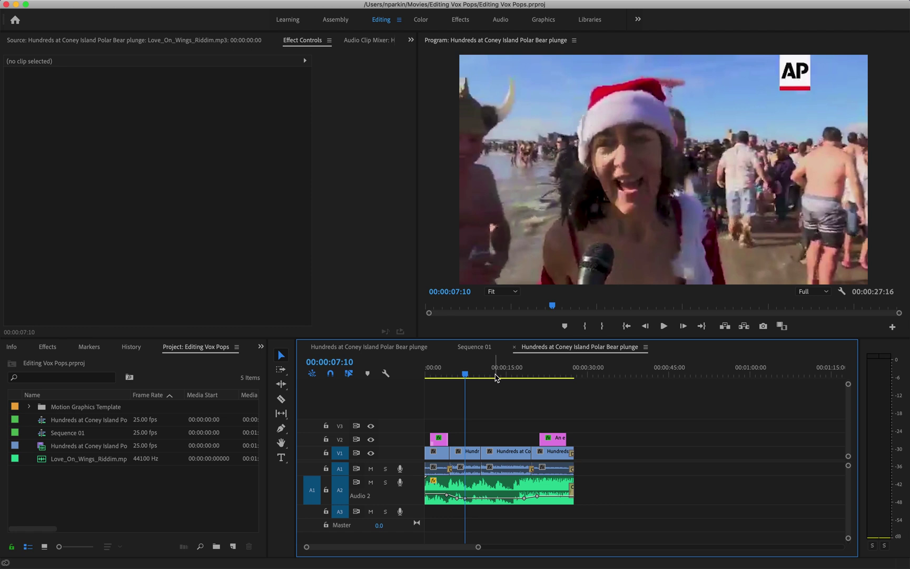
click(495, 375)
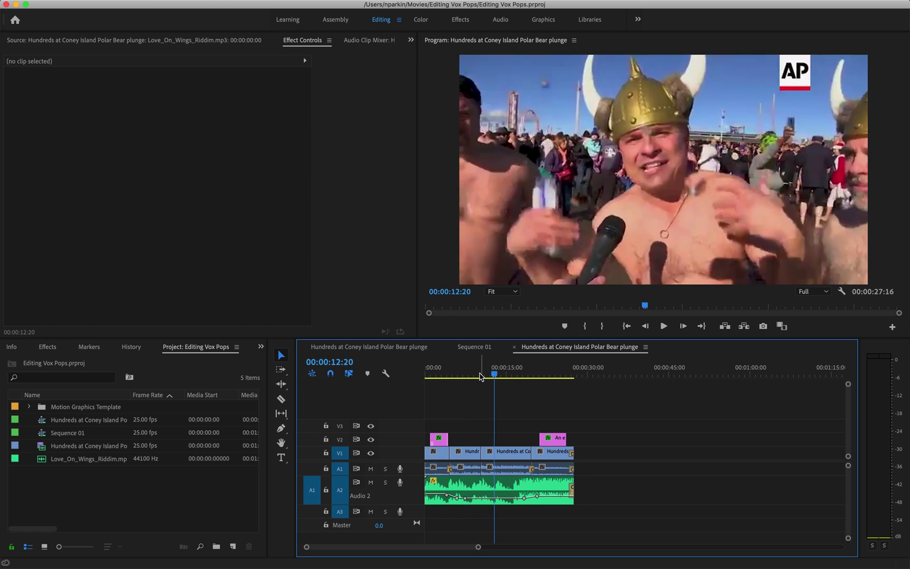
click(471, 374)
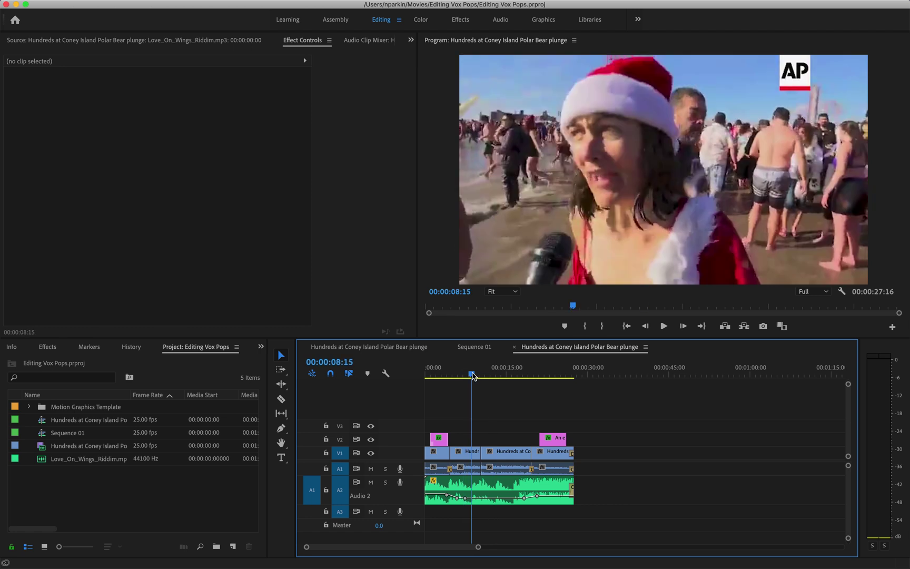
click(429, 375)
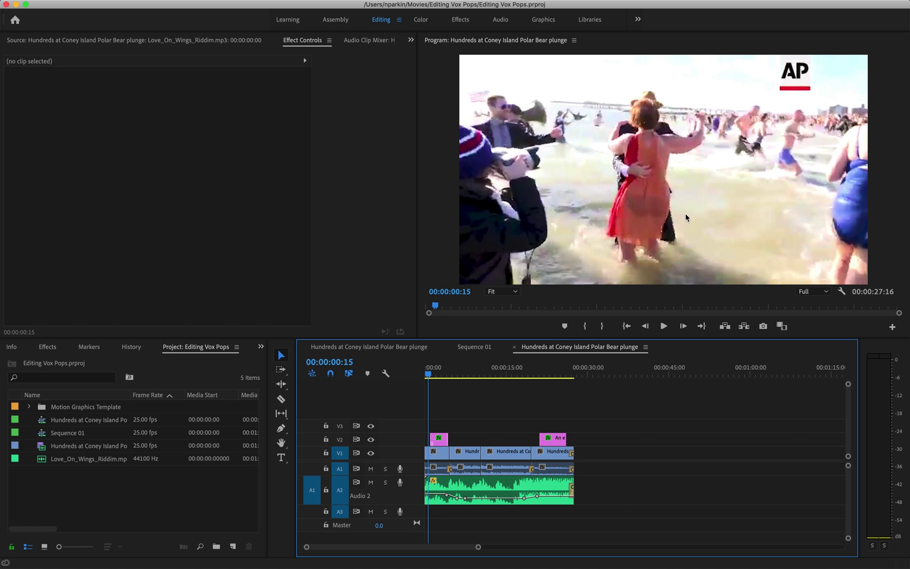
click(570, 375)
drag(570, 375, 569, 375)
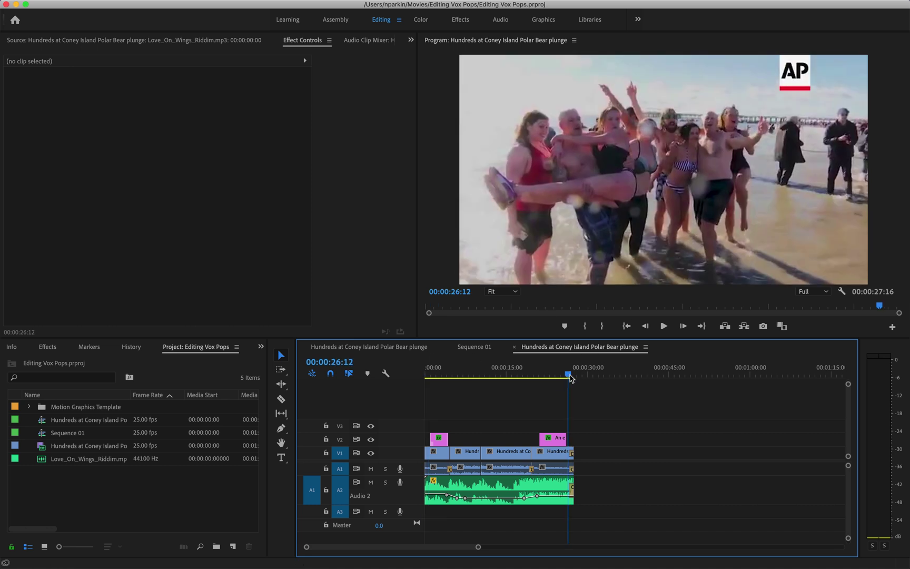
click(551, 375)
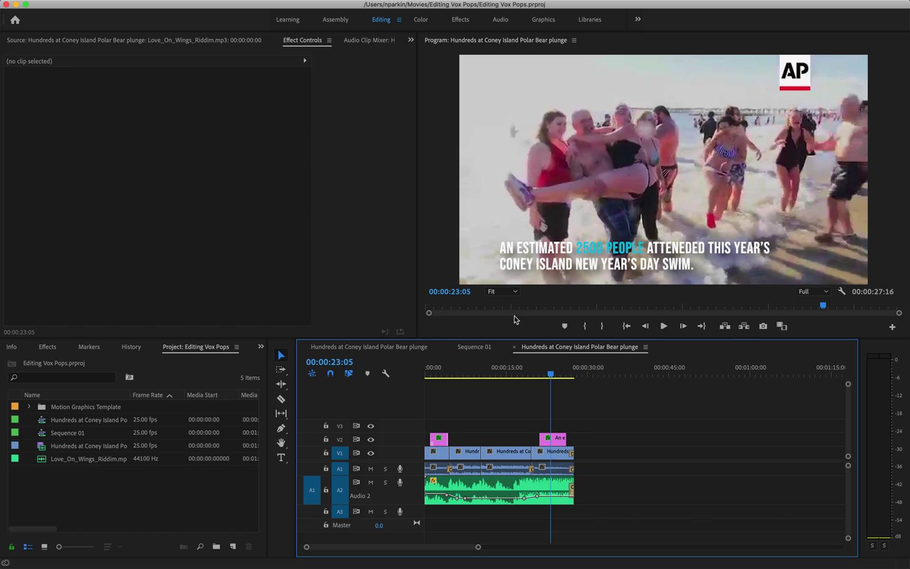
Recheck the opening question title and closing caption, then play the sequence from the start
click(439, 375)
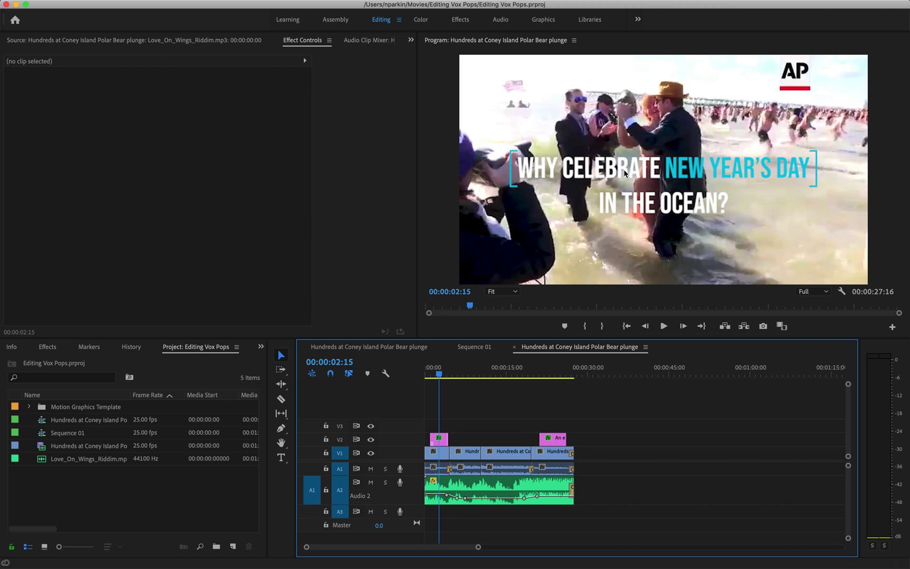
click(555, 375)
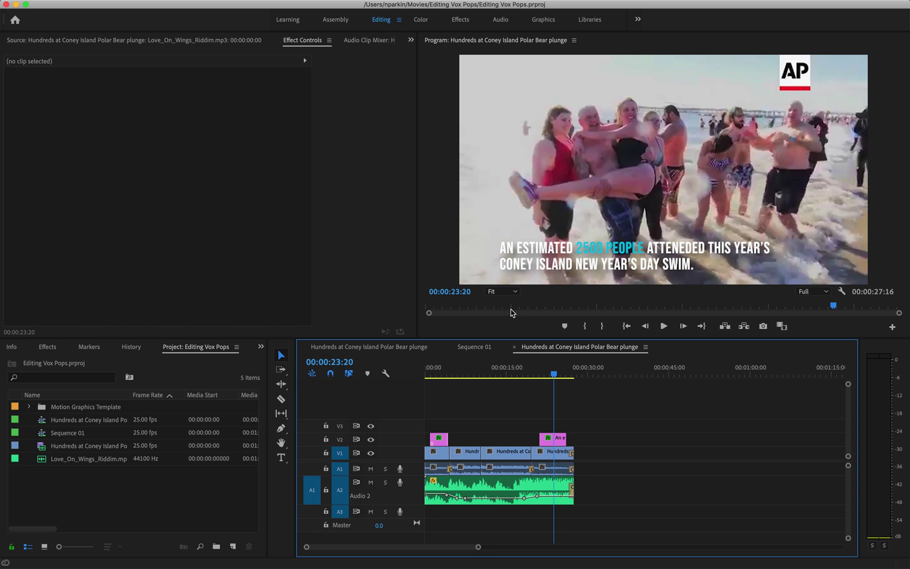
click(428, 375)
key(space)
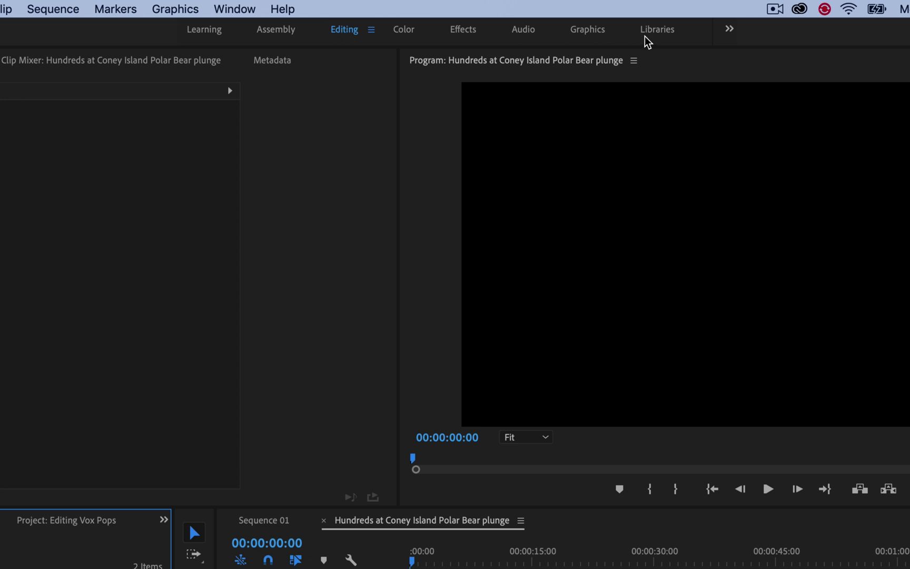
Reset the Editing workspace and expand the VIDEO and AUDIO bins
click(341, 30)
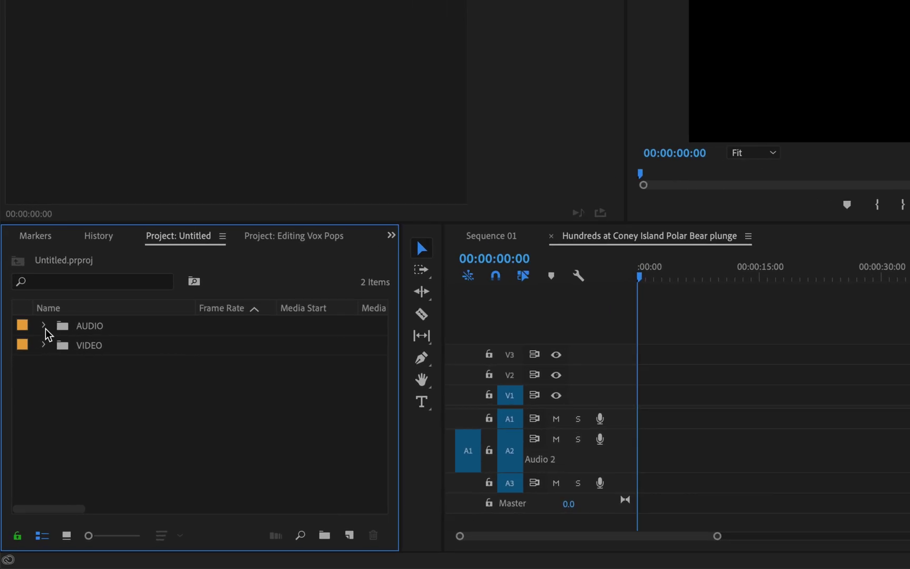
click(44, 345)
click(44, 325)
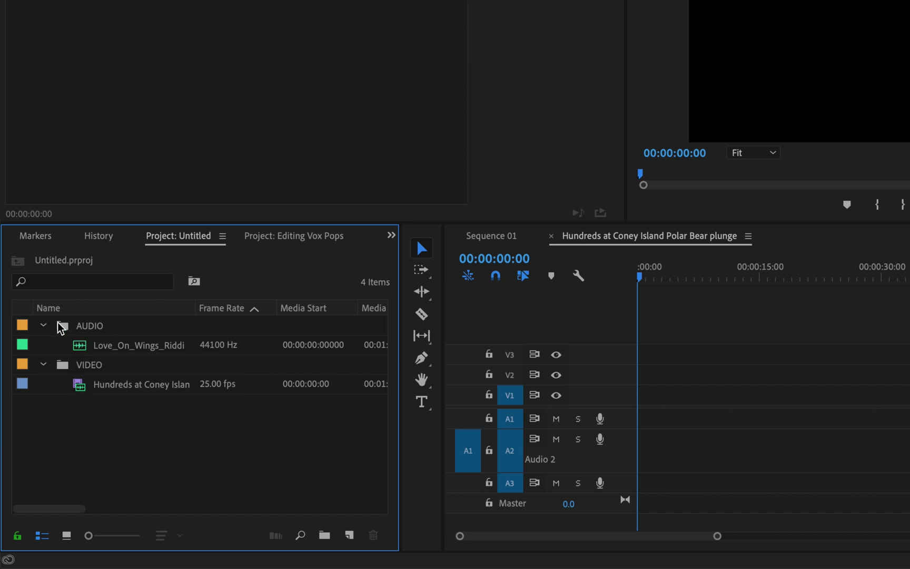
Place 'Hundreds at Coney Island Polar Bear plunge.mp4' in the timeline on V1/A1
click(107, 388)
click(90, 442)
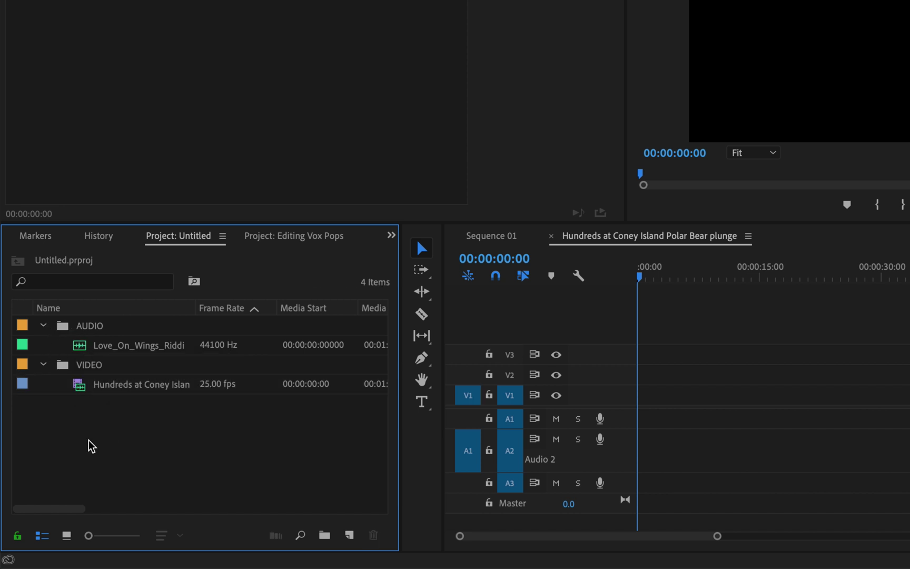
click(97, 388)
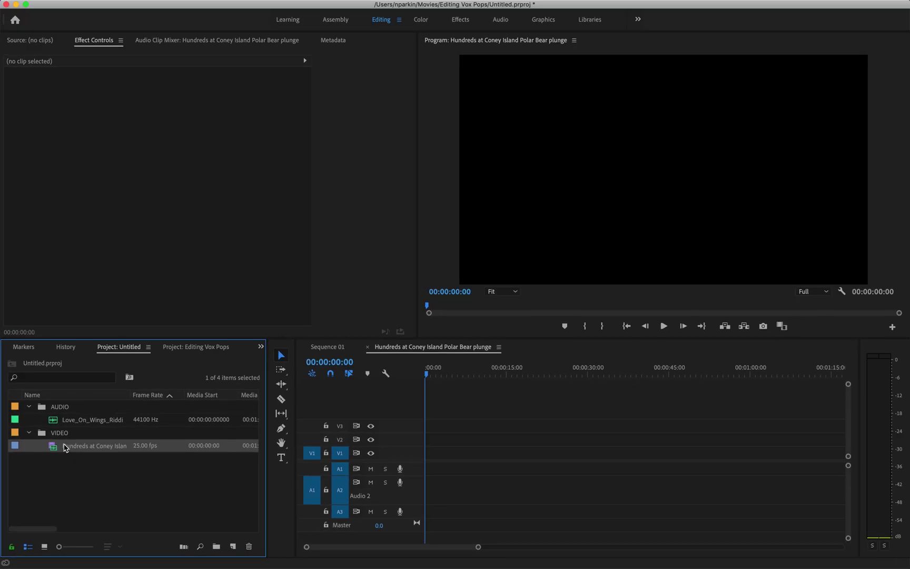
drag(65, 448, 437, 470)
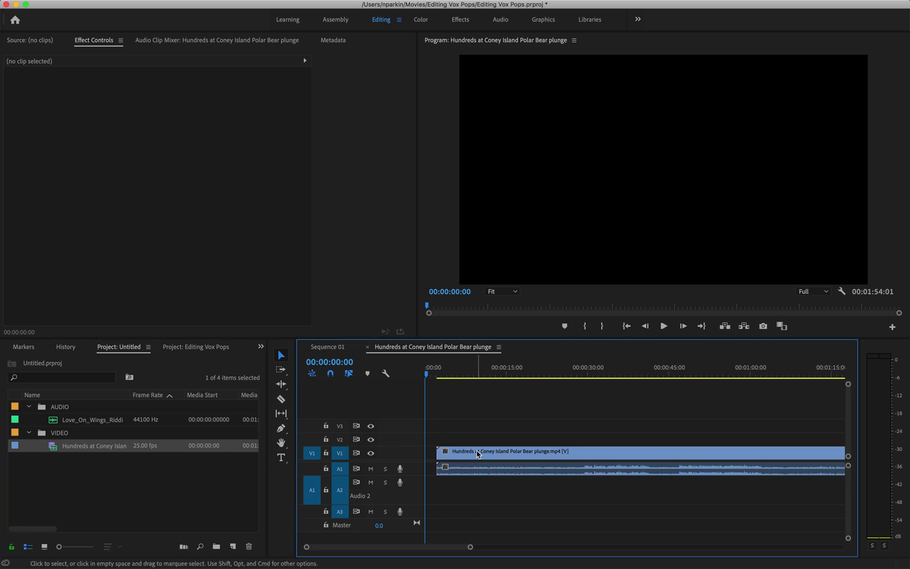
Move the polar plunge clip to 00:00:00:00 and preview its opening seconds
drag(479, 454, 451, 454)
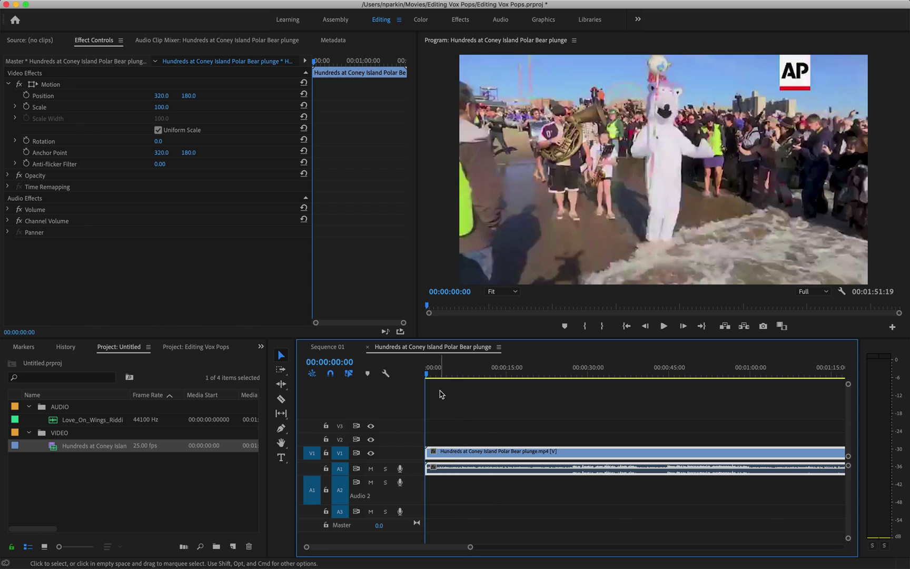
key(space)
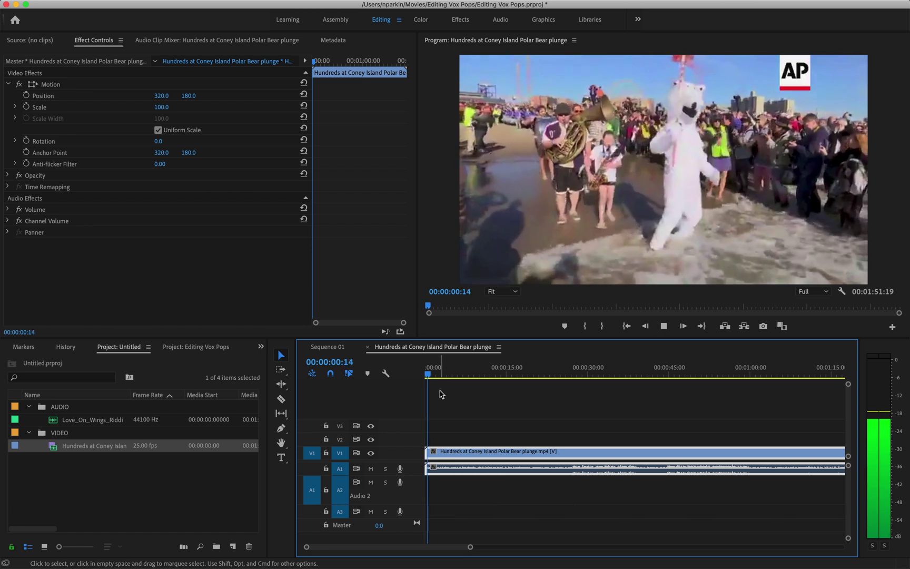
key(space)
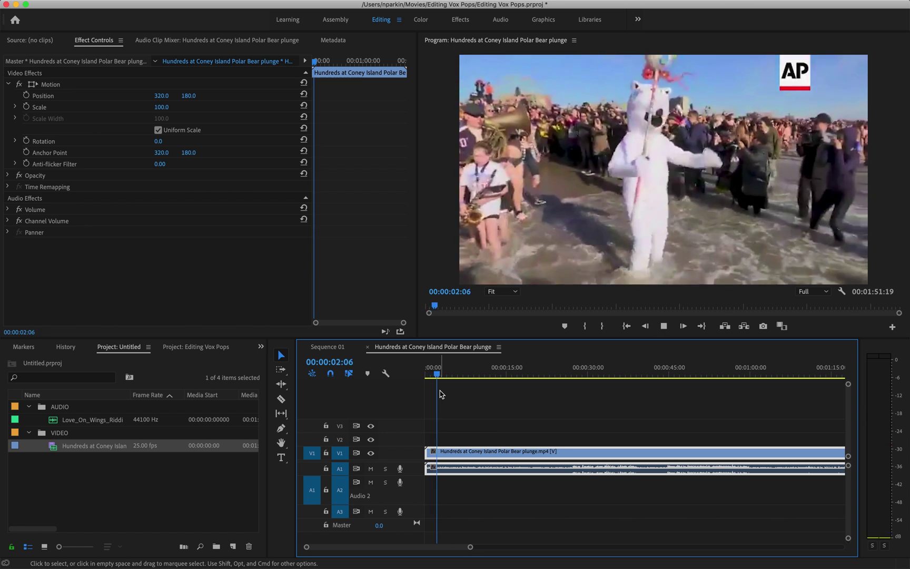
key(space)
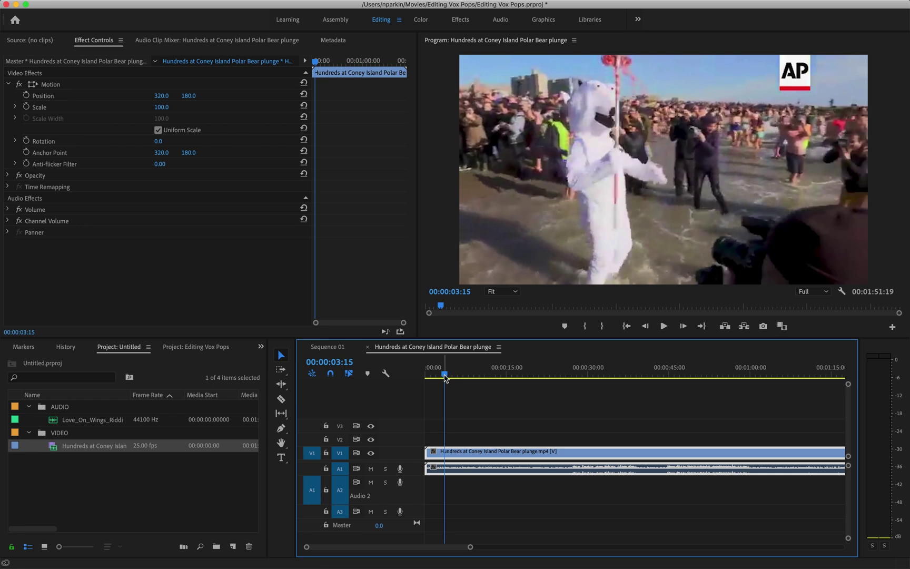
key(space)
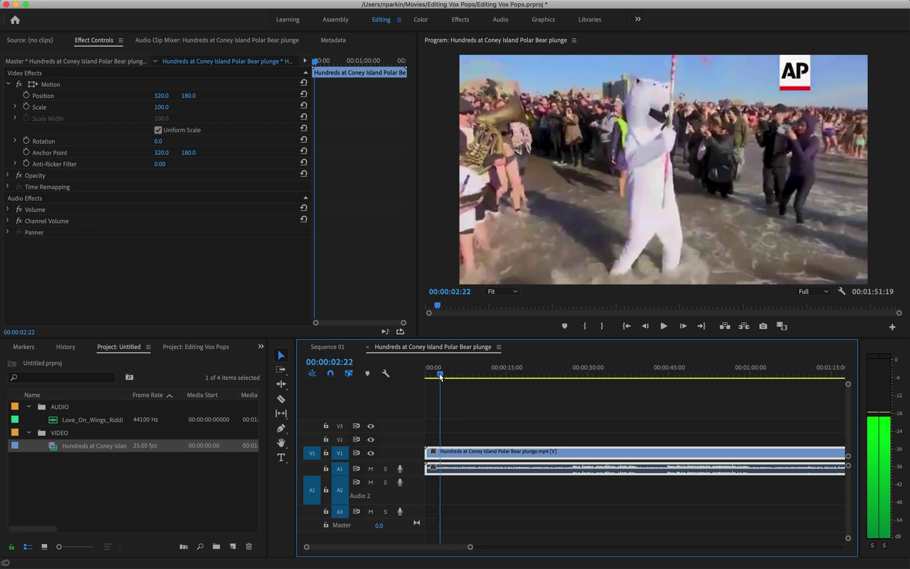
drag(539, 378, 718, 382)
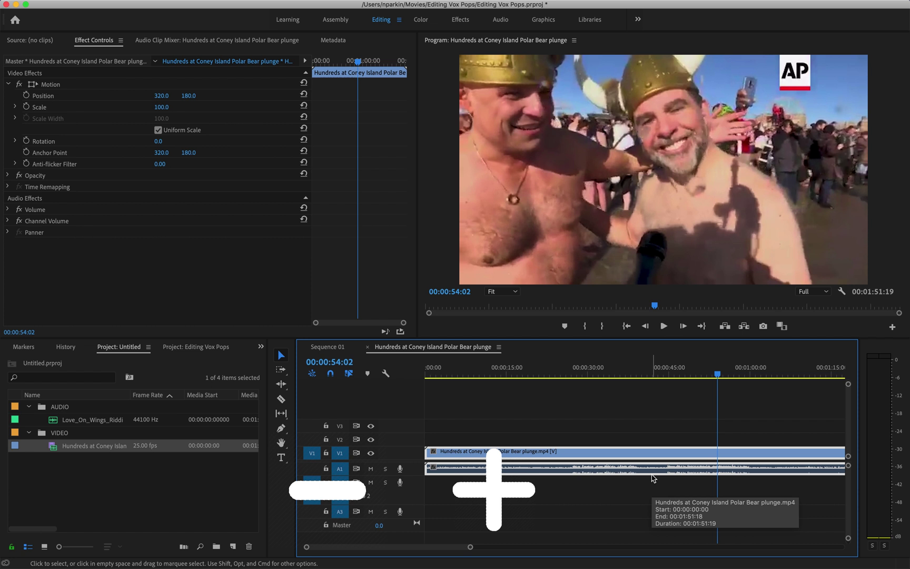
Zoom the timeline so the full 00:01:51:19 clip fills the view
key(minus)
key(equal)
key(minus)
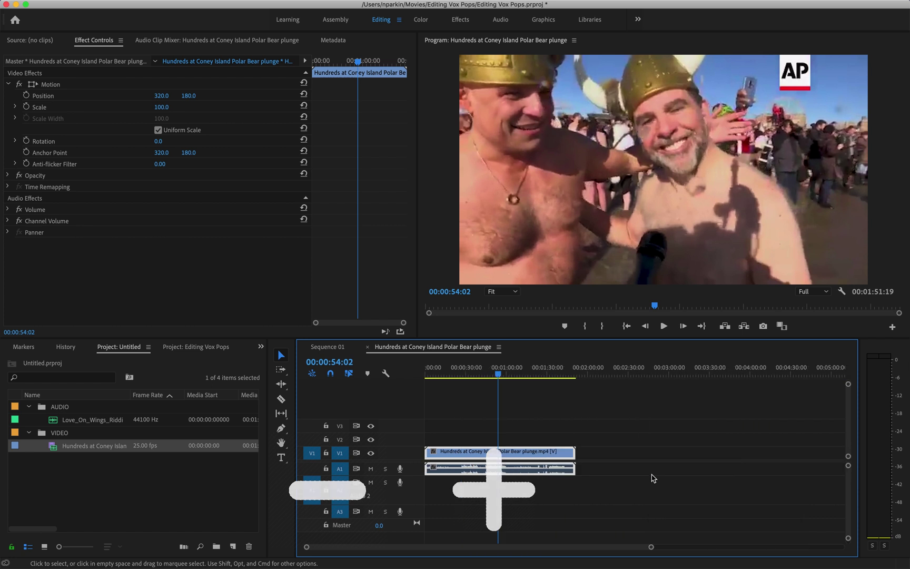
key(equal)
key(minus)
key(equal)
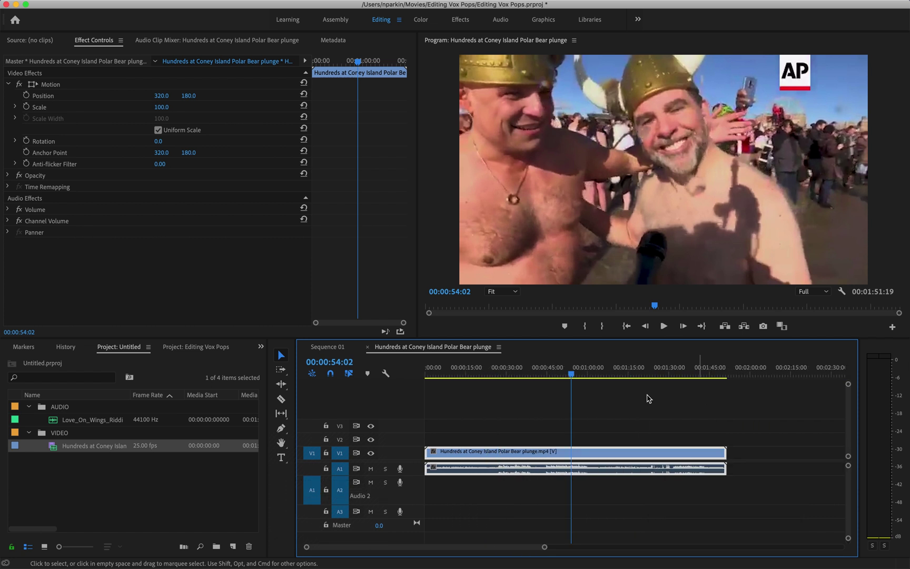
Skim through the clip's interviews toward its end, leaving nothing selected
drag(575, 375, 640, 380)
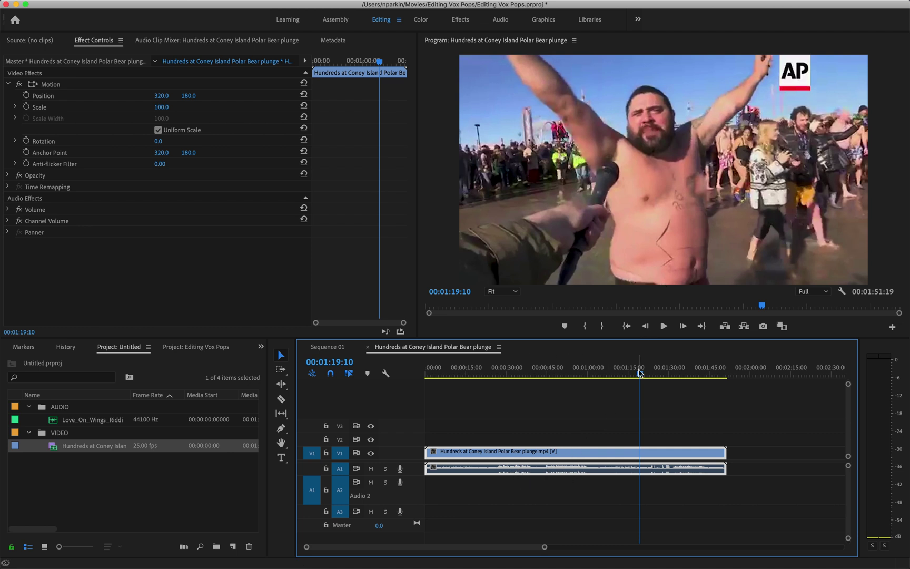
drag(640, 373, 668, 374)
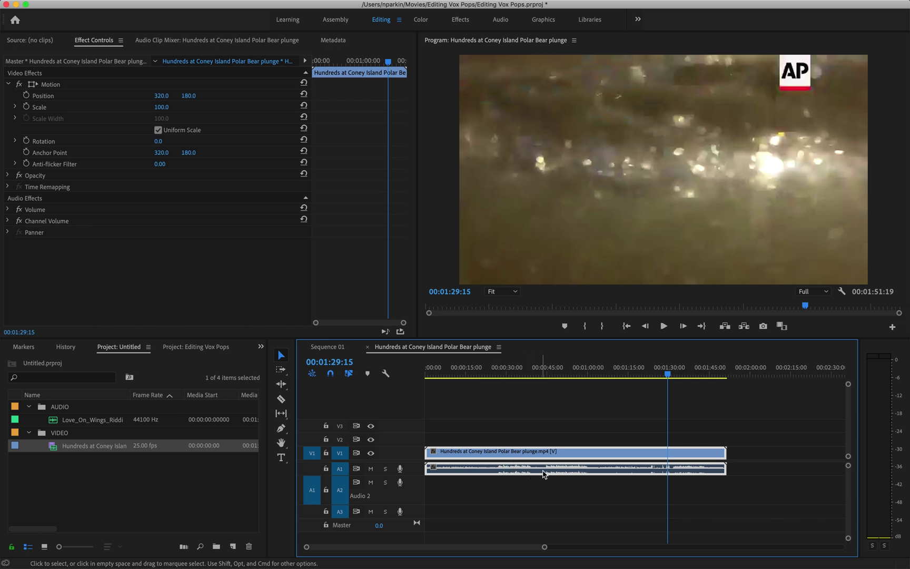
click(542, 437)
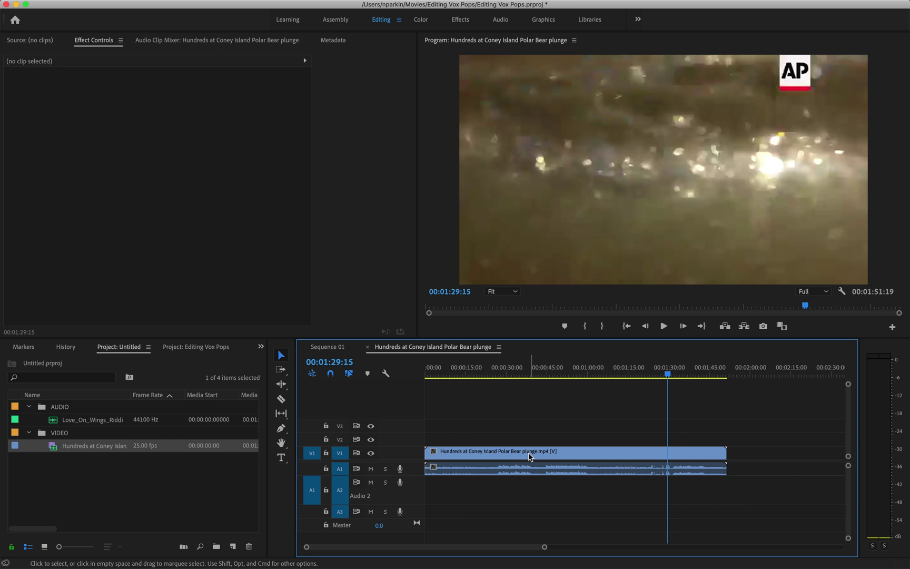
click(507, 456)
click(509, 489)
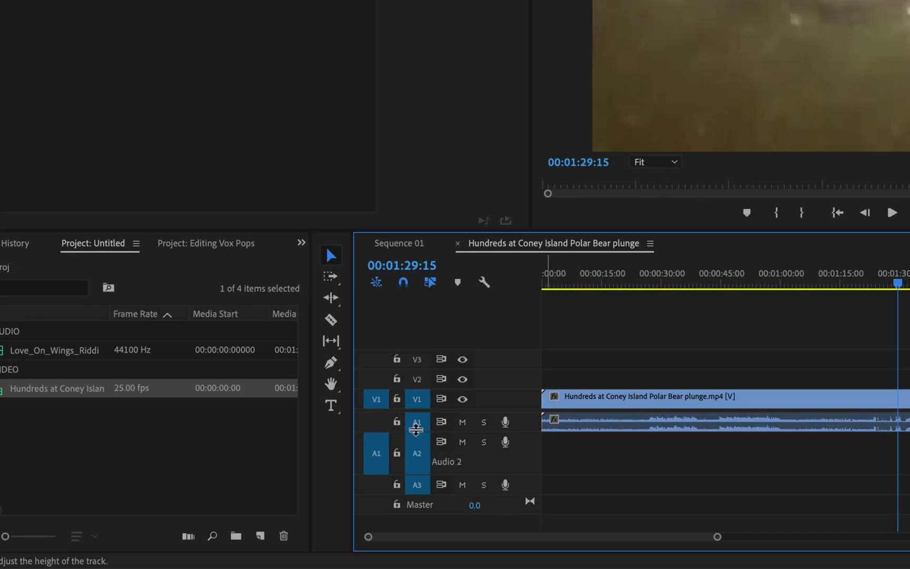
Enlarge the Audio 1 track height to show the polar plunge waveform
drag(422, 429, 419, 464)
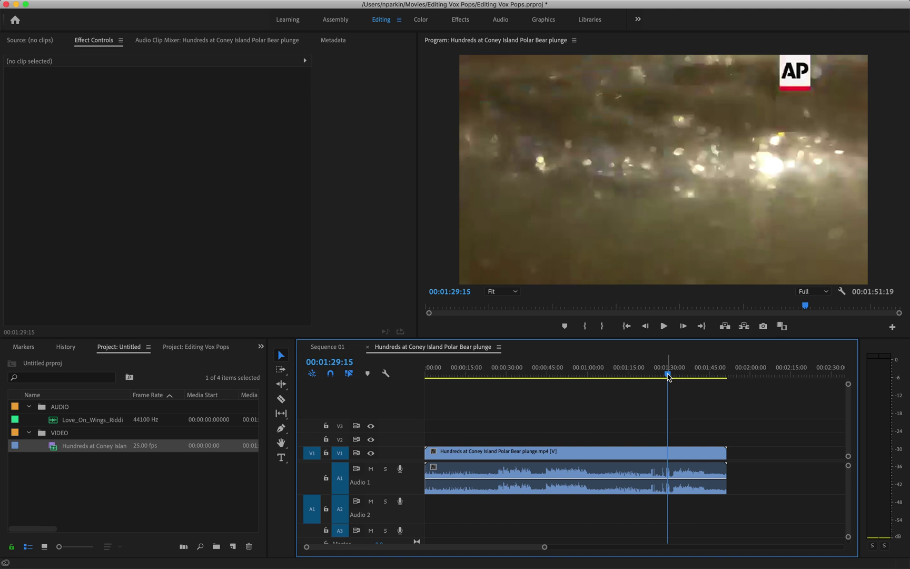
drag(668, 377, 500, 376)
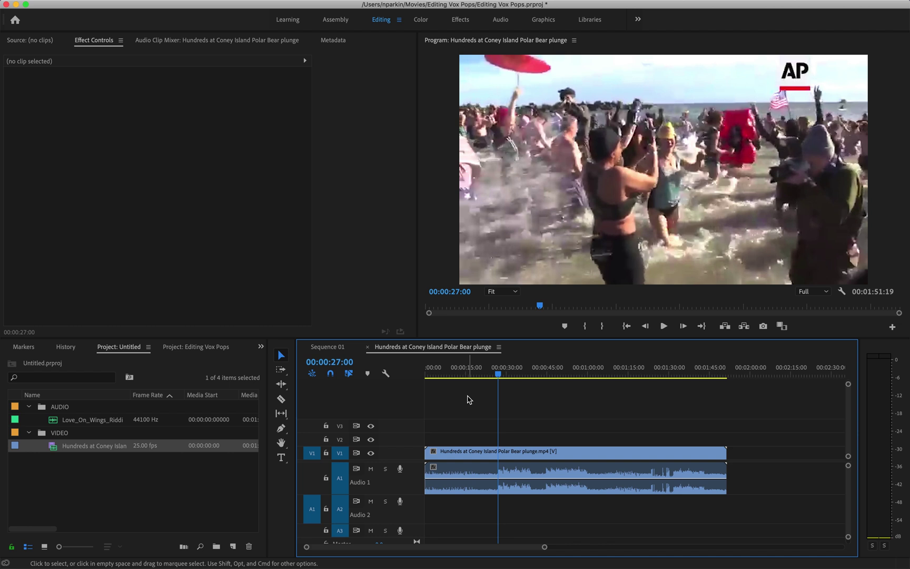
key(space)
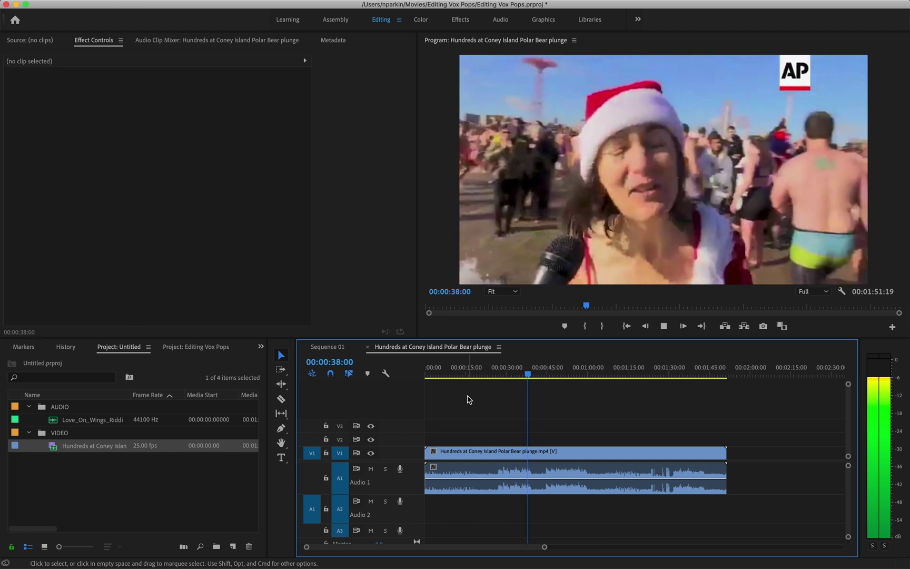
key(space)
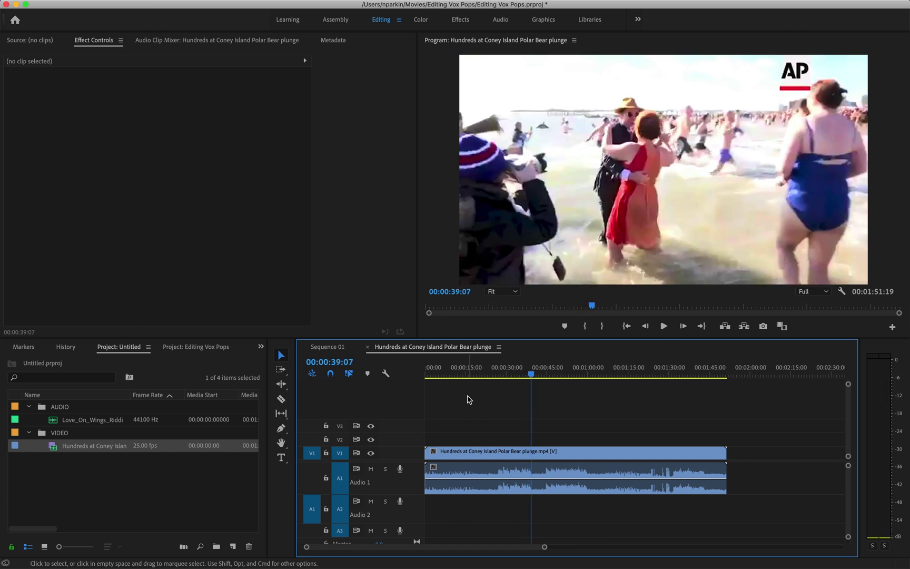
Zoom in around 00:00:33 and play through the start of the first interview
click(516, 375)
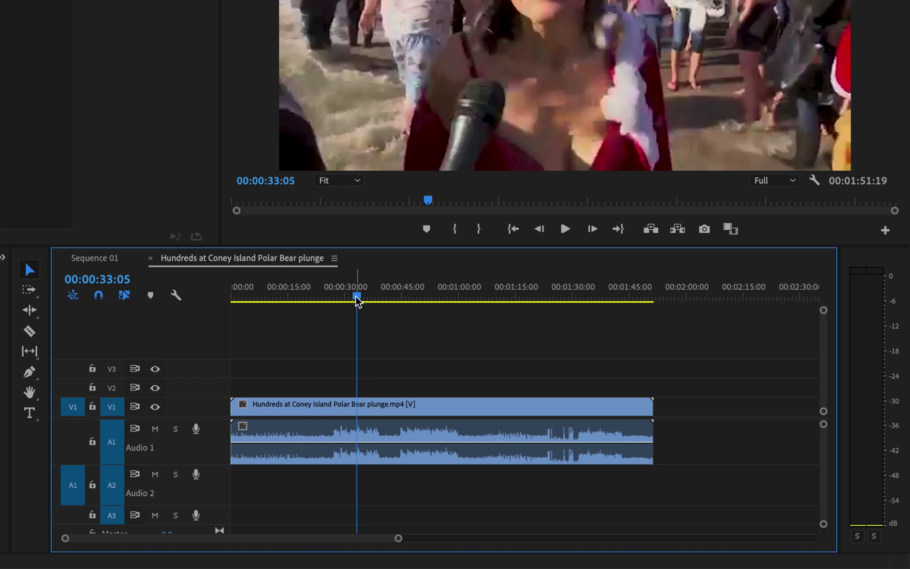
key(equal)
key(equal)
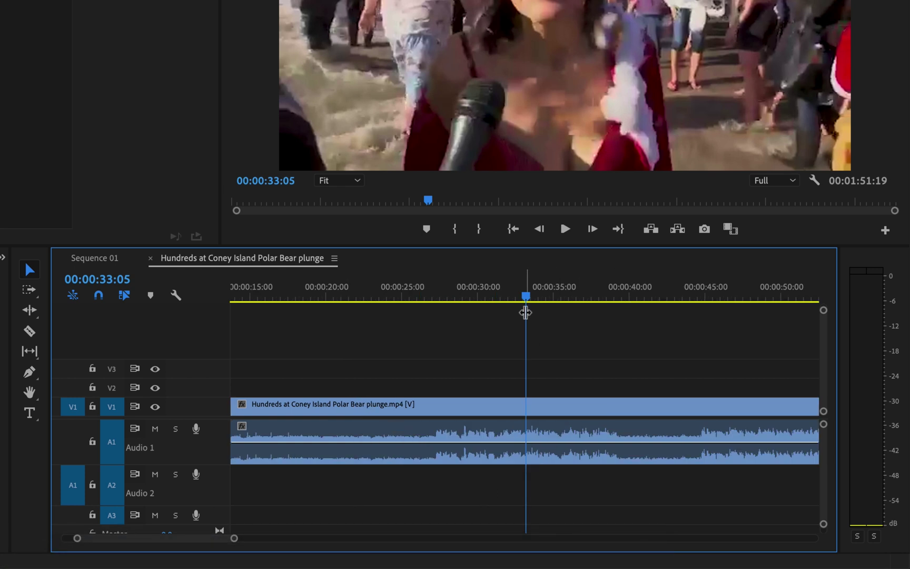
drag(526, 302, 496, 303)
key(space)
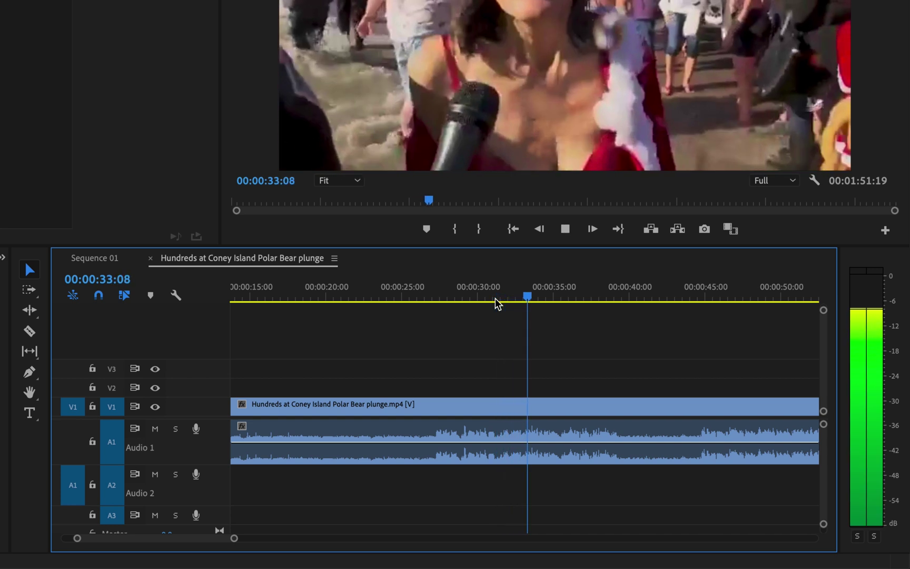
key(space)
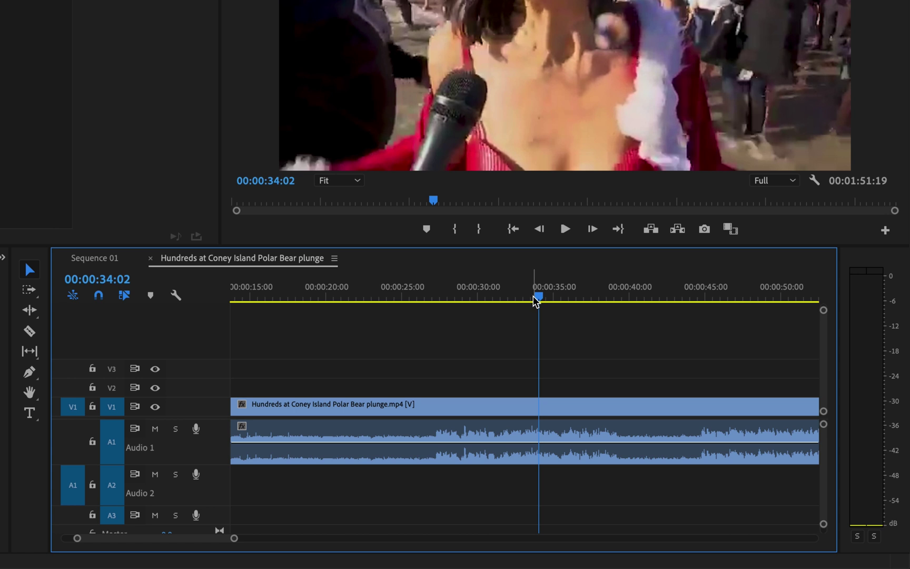
Zoom in further and set the playhead exactly at 00:00:33:09
key(equal)
key(equal)
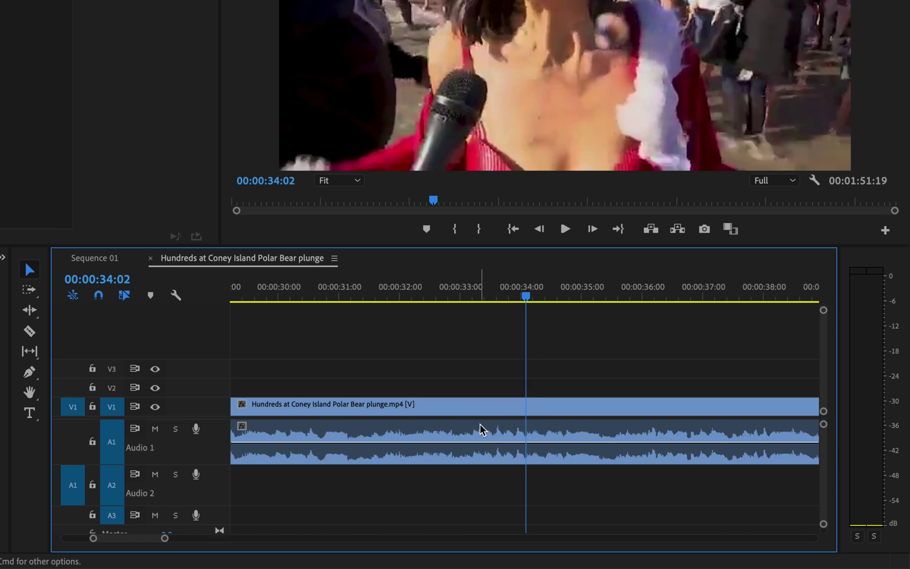
click(390, 292)
key(space)
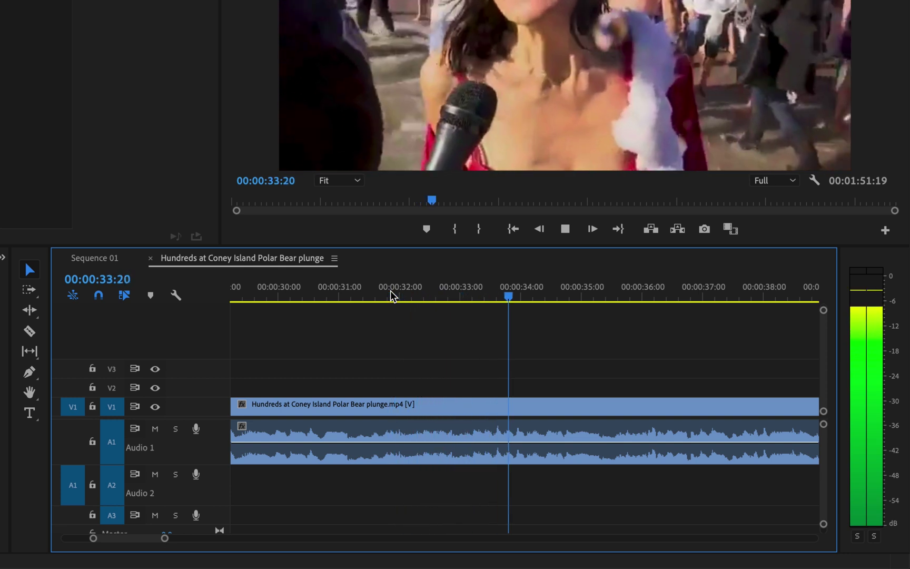
key(space)
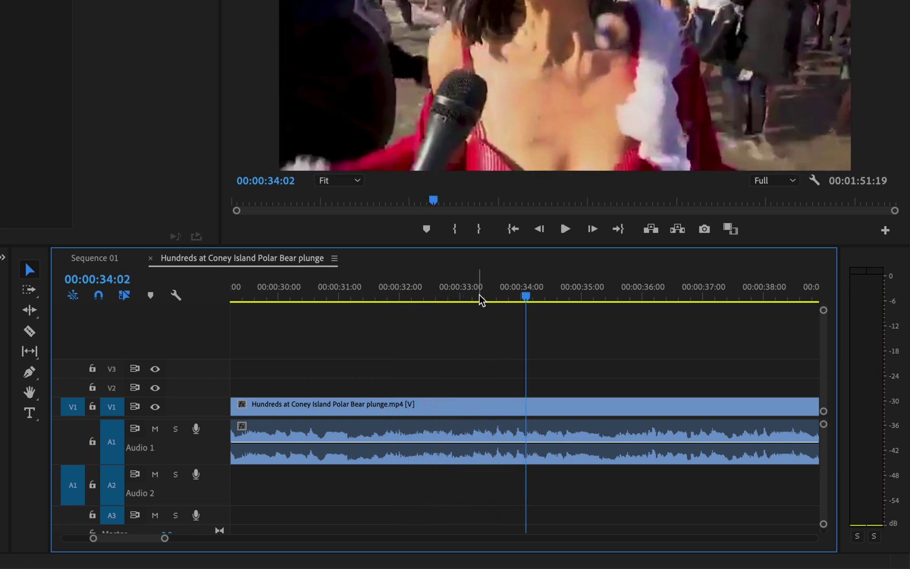
drag(479, 297, 484, 296)
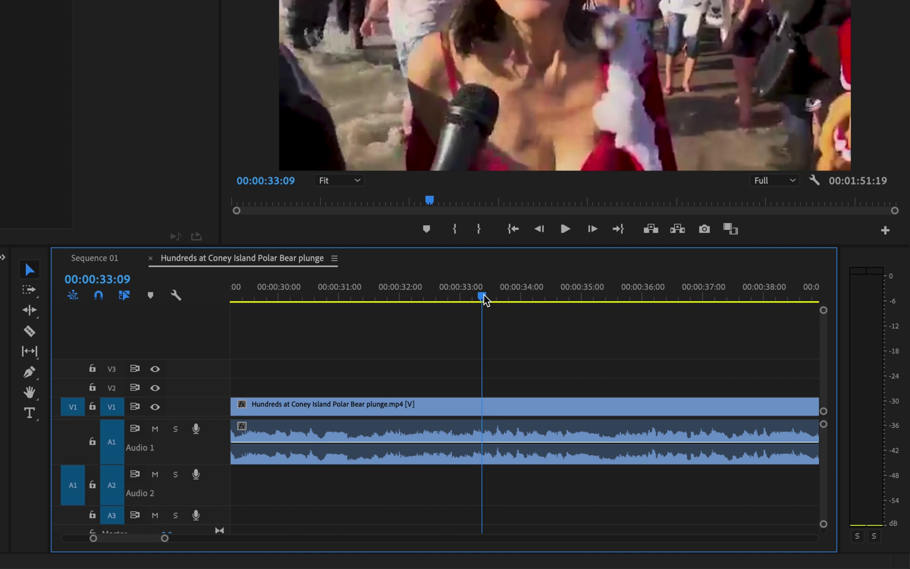
Razor the clip at 00:00:33:09 and delete the footage before the cut
click(29, 332)
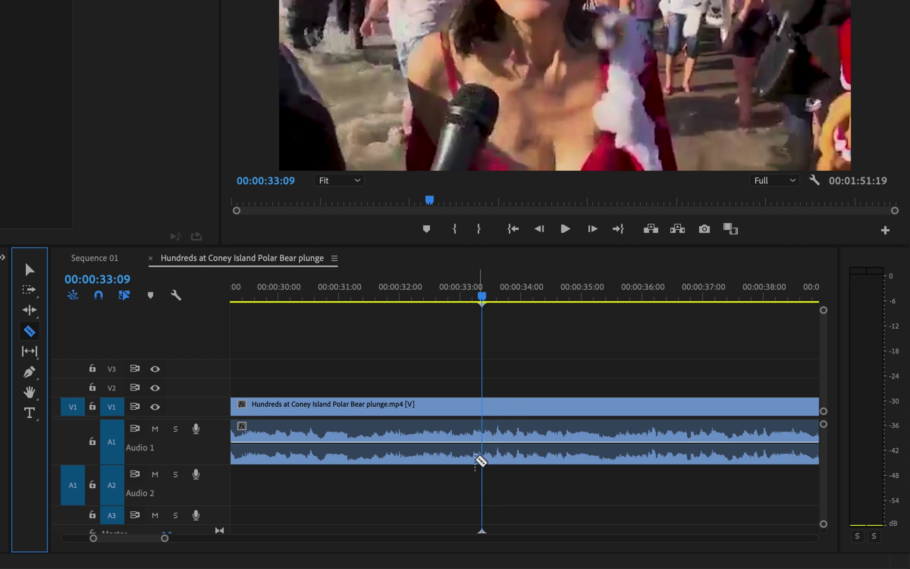
click(482, 410)
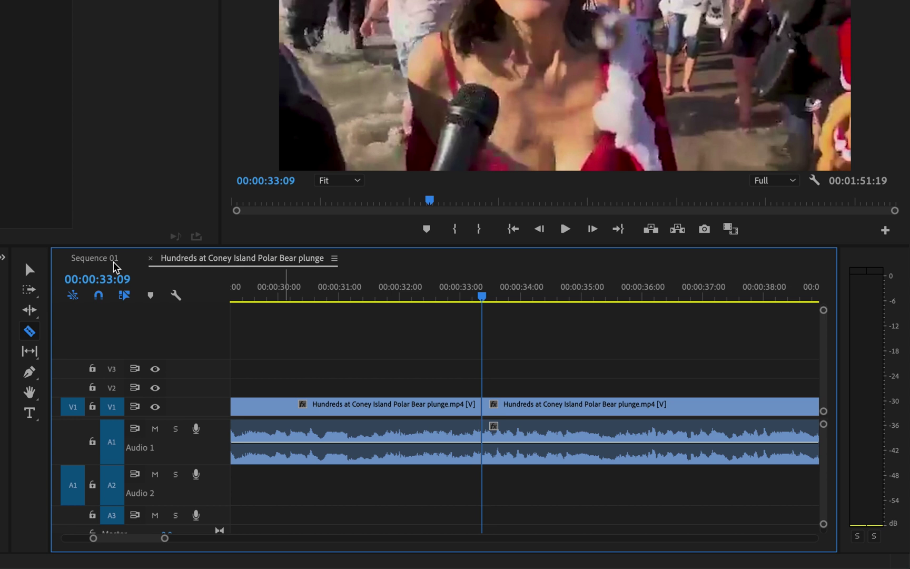
click(29, 270)
click(413, 413)
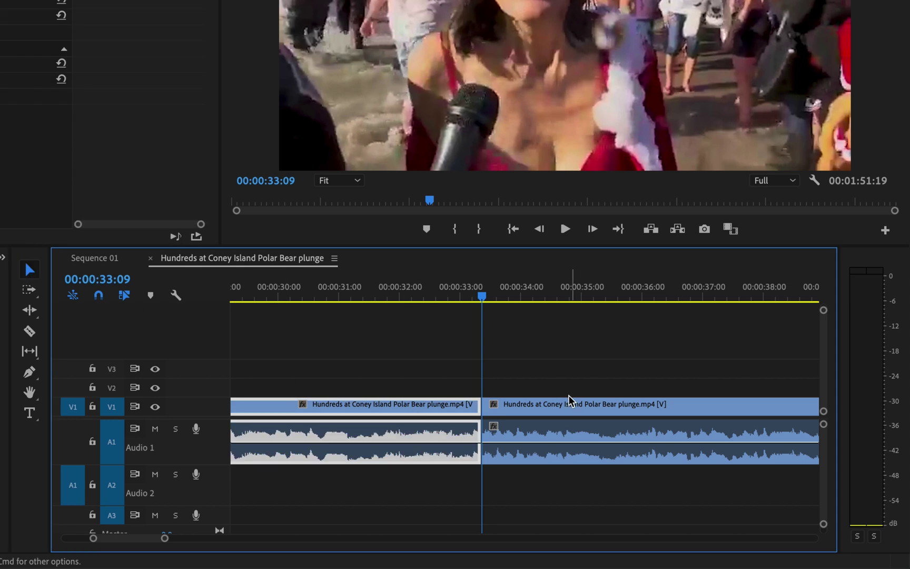
click(565, 409)
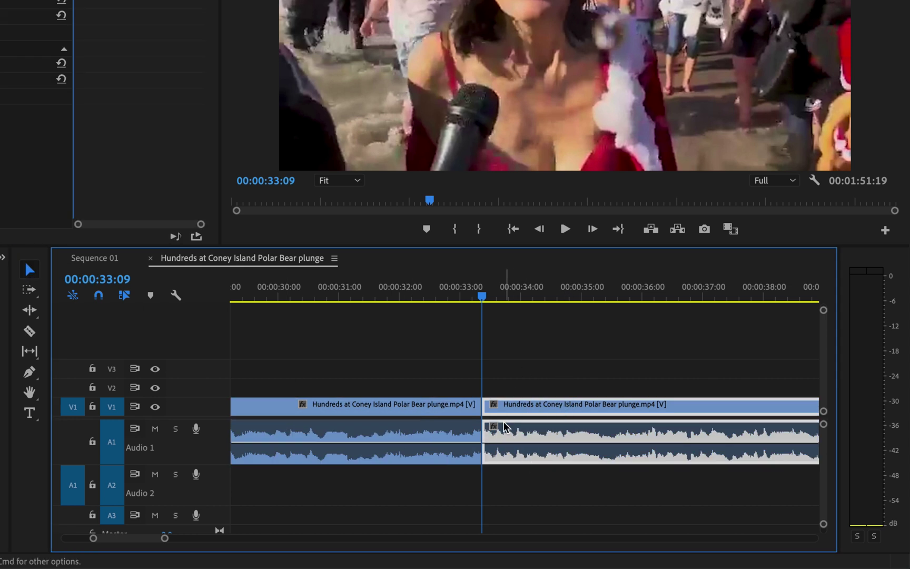
click(434, 403)
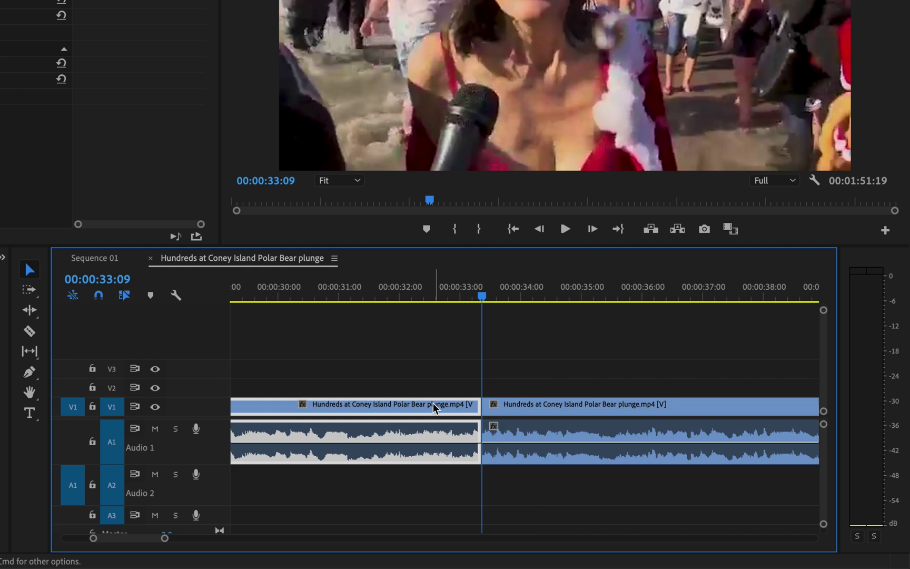
key(Delete)
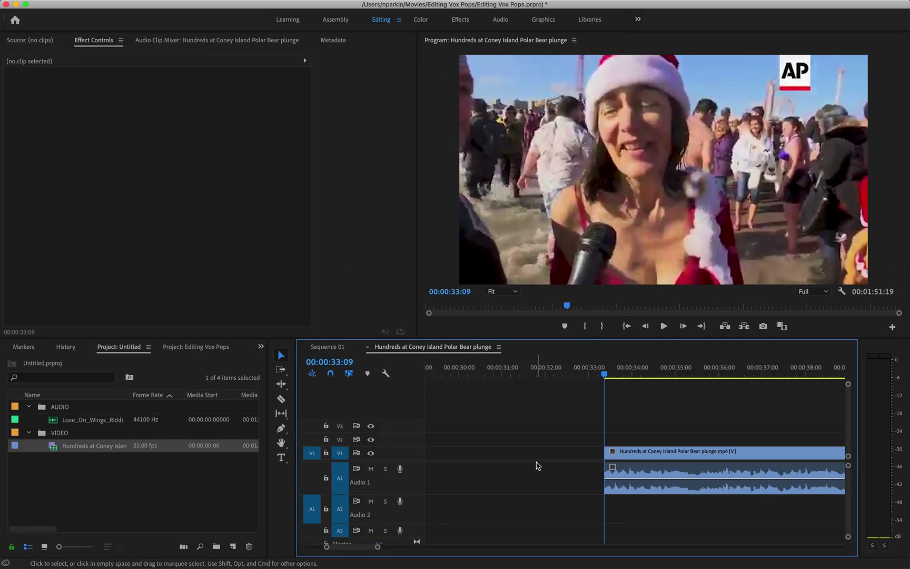
Review the trimmed clip from 33:09 and play to about 00:00:39:06 at the interview's end
key(space)
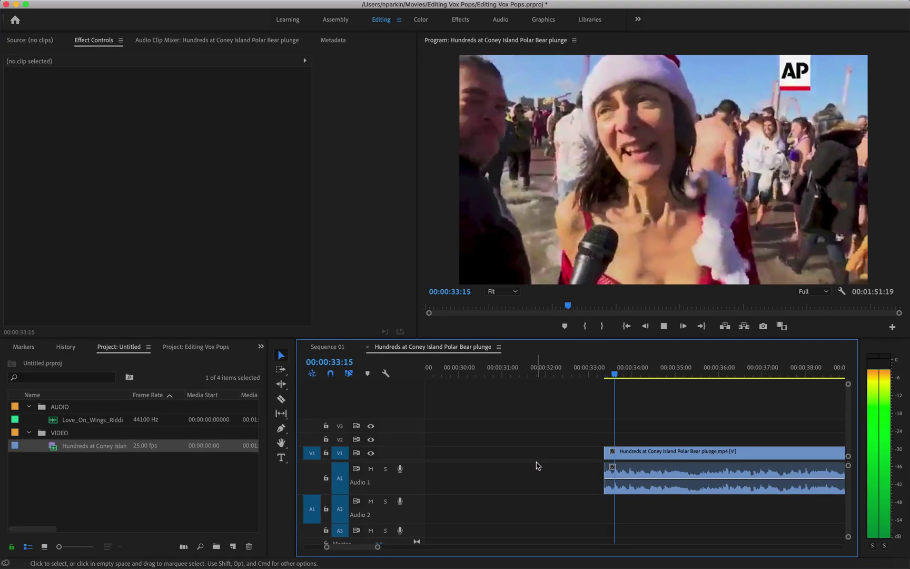
key(space)
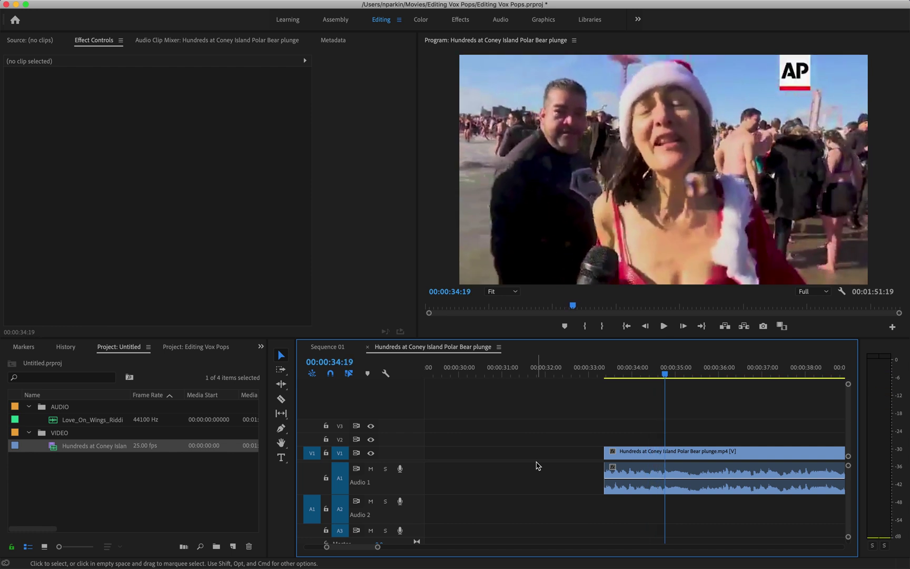
key(Up)
key(space)
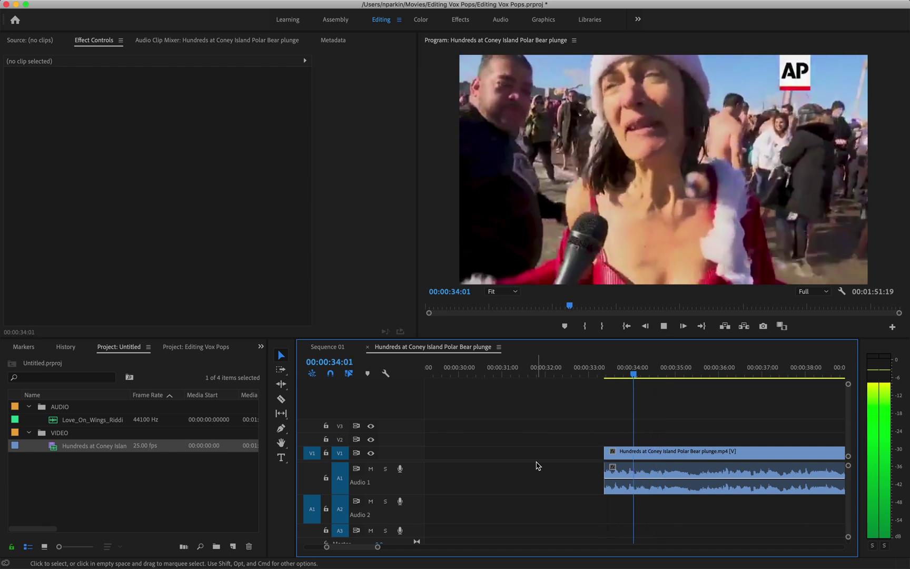
key(space)
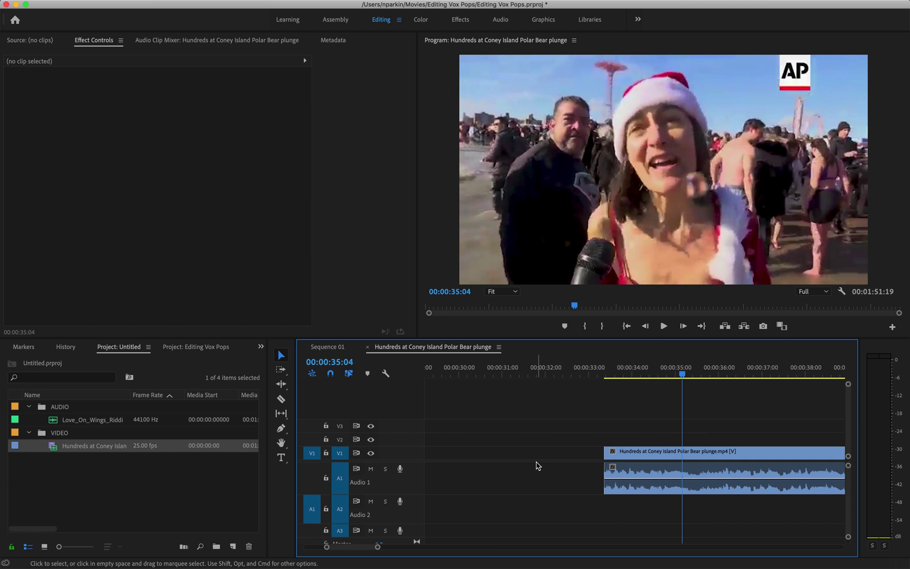
key(minus)
key(minus)
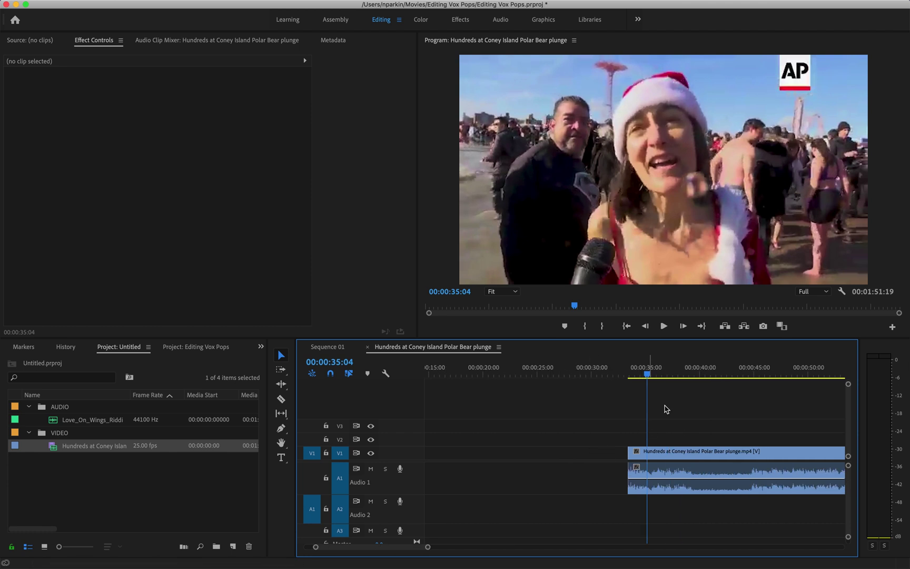
mouse_move(681, 370)
mouse_down()
mouse_move(690, 375)
mouse_move(677, 376)
mouse_up()
key(space)
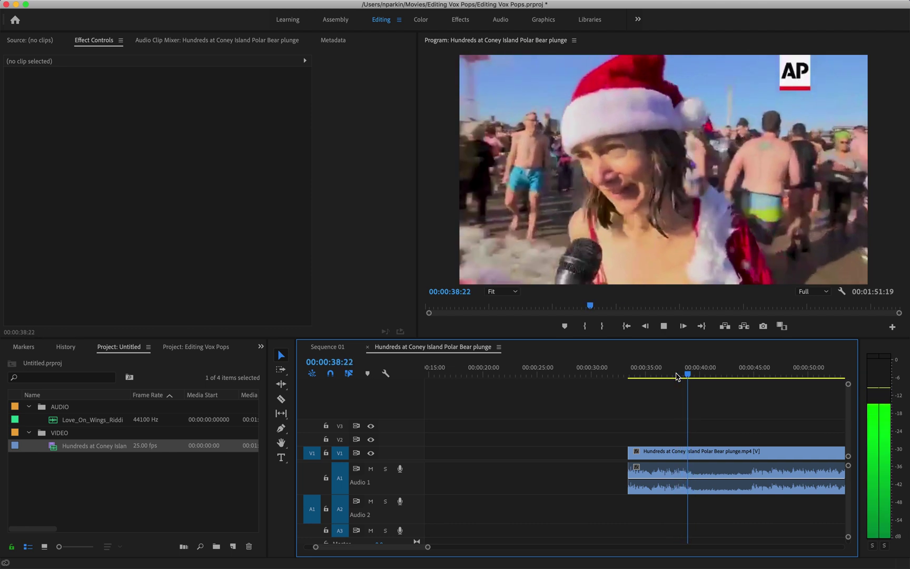
key(space)
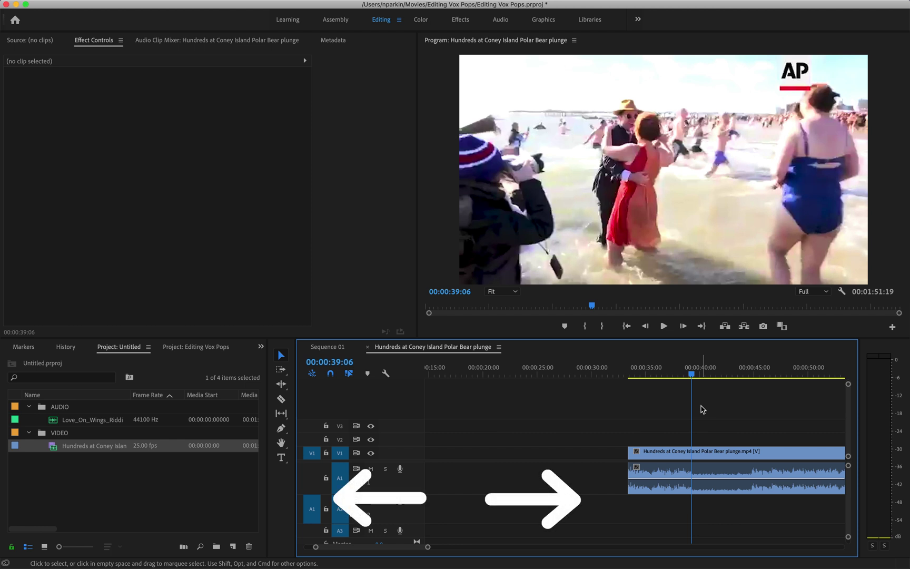
Find the last Santa-hat interview frame before the beach shot, frame by frame
key(Left)
key(Left)
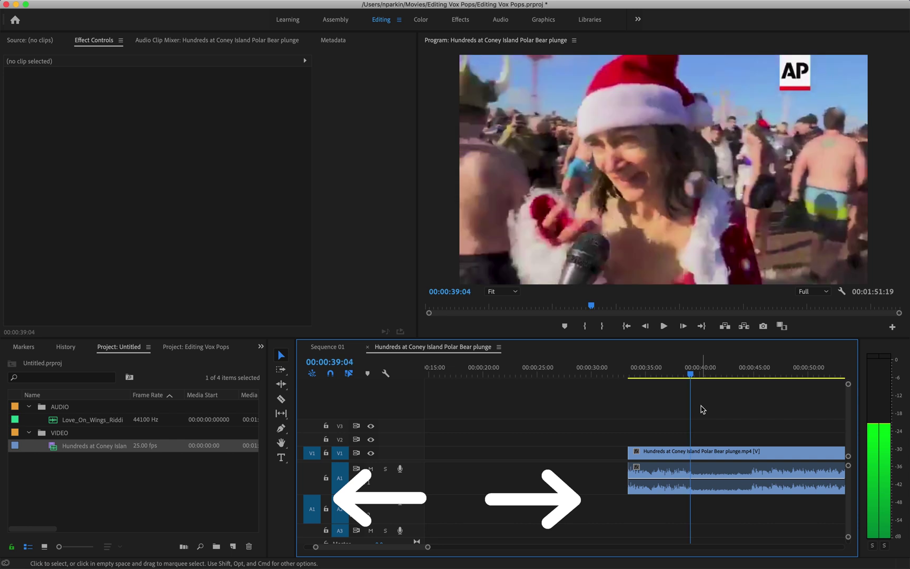
key(Right)
key(Right)
key(Left)
key(Left)
key(Left)
key(Right)
key(Right)
key(Left)
key(Right)
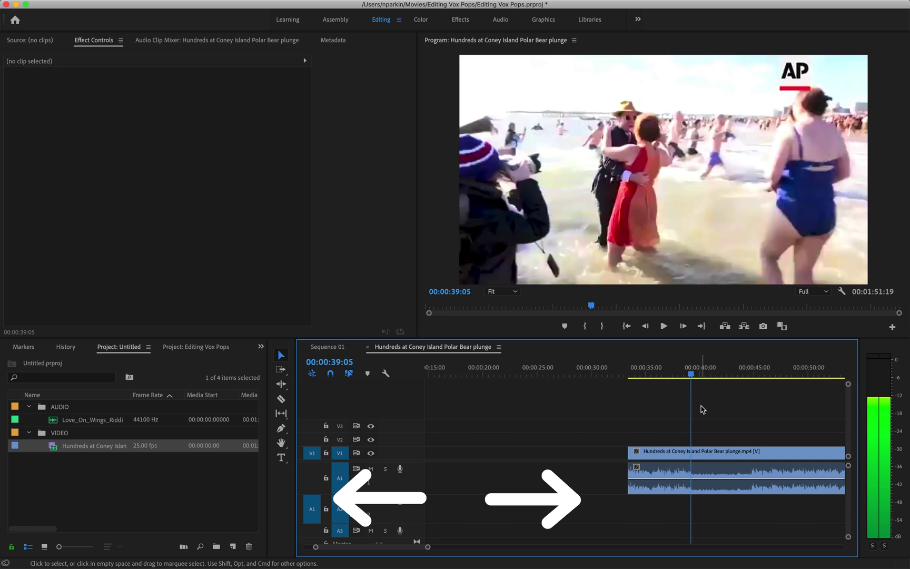
key(Left)
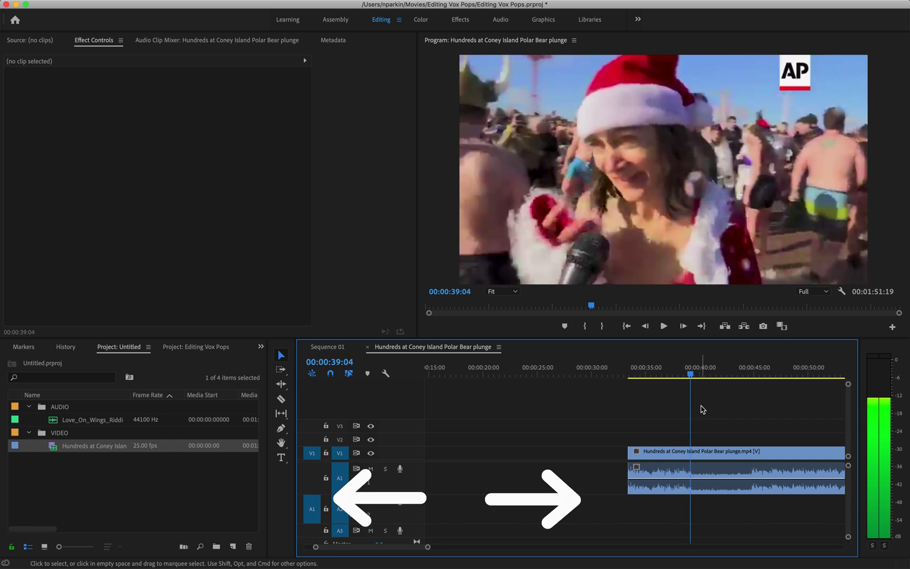
Split the clip at 00:00:39:04 and move the Santa-hat piece earlier on the timeline
click(281, 399)
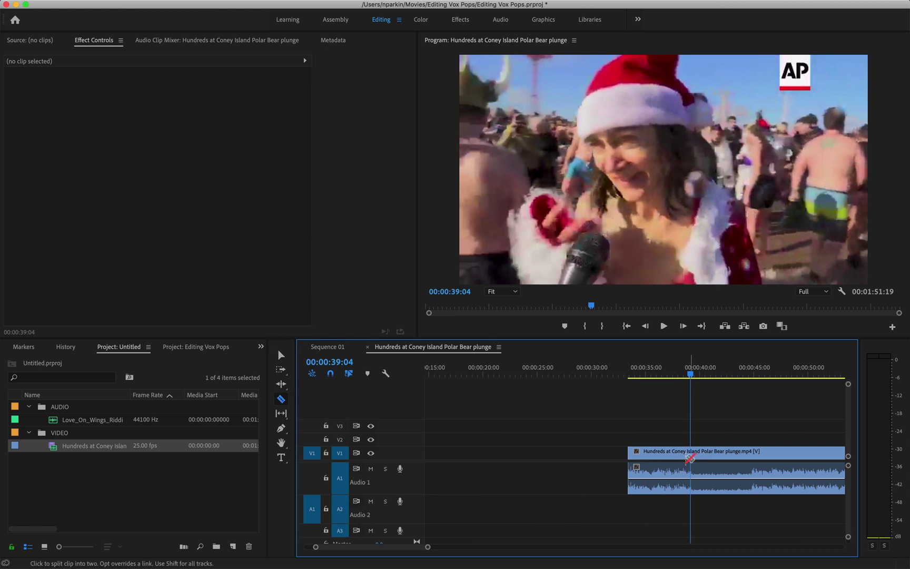
click(690, 458)
key(v)
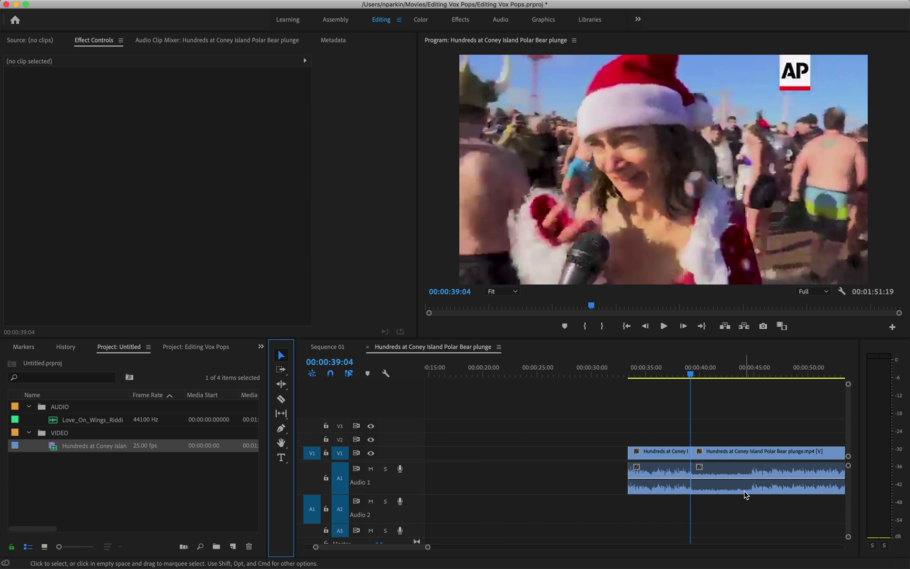
drag(666, 452, 553, 456)
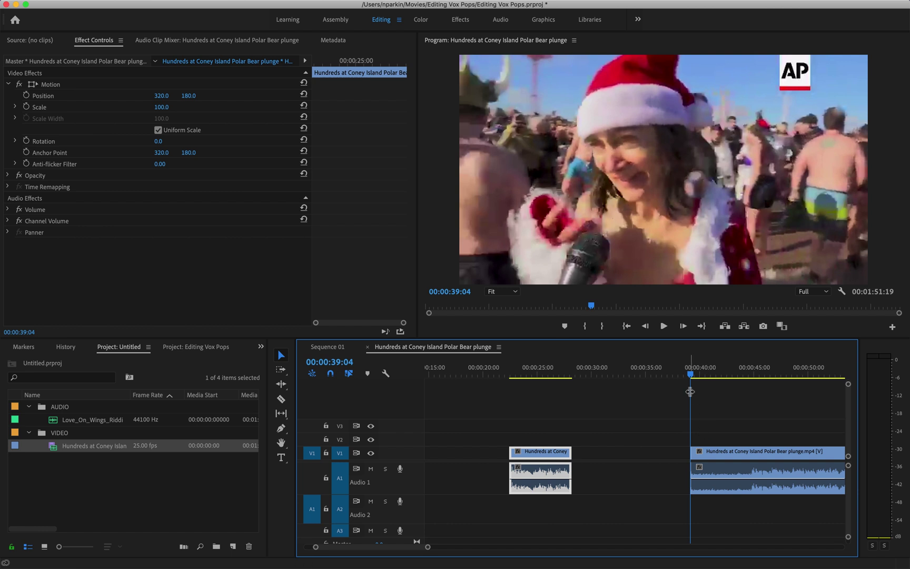
click(651, 407)
Split at 00:00:44:22, delete the piece before it, and play the viking-helmet interview
key(space)
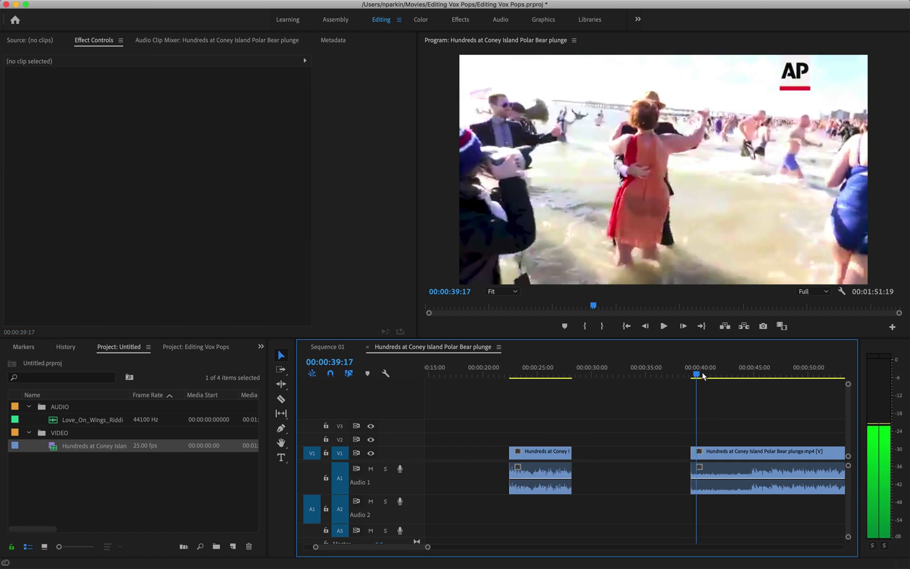
drag(703, 375, 756, 380)
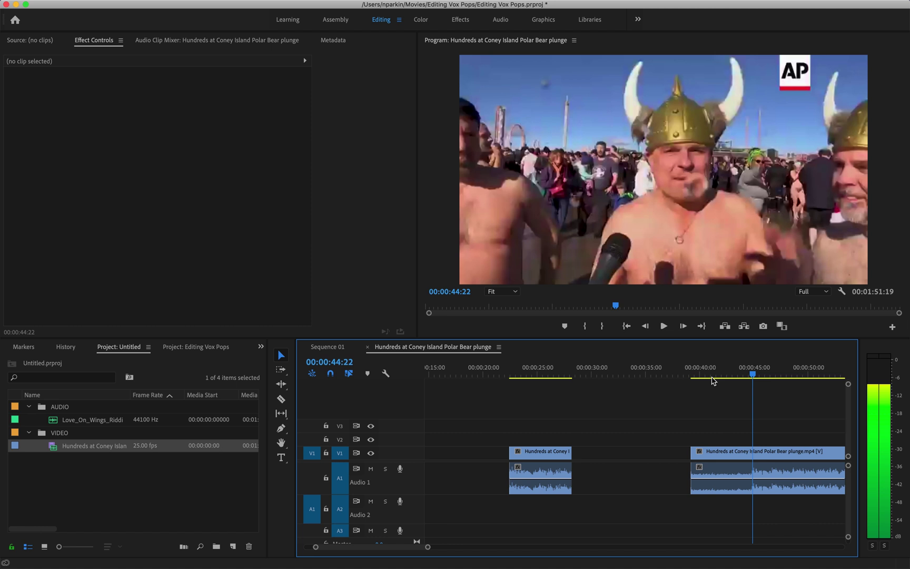
click(281, 400)
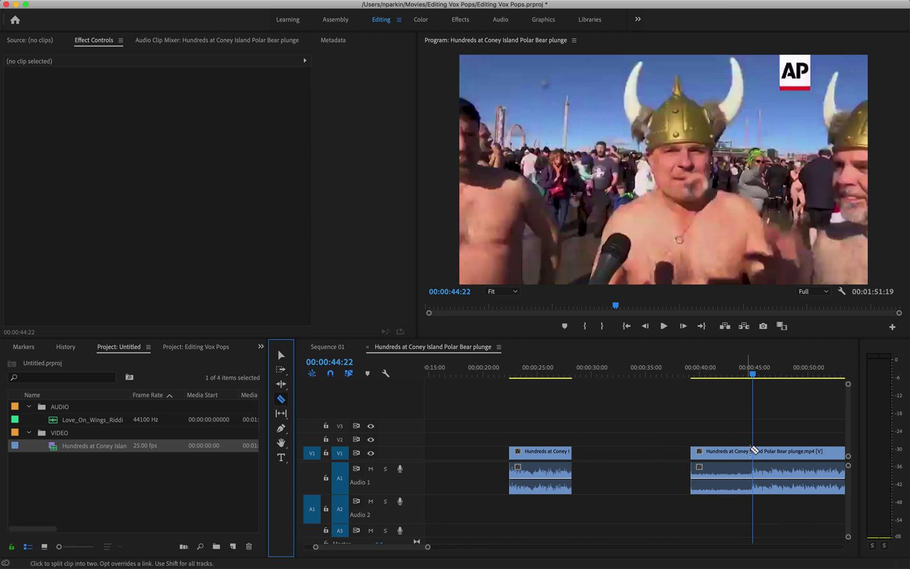
click(753, 451)
click(281, 355)
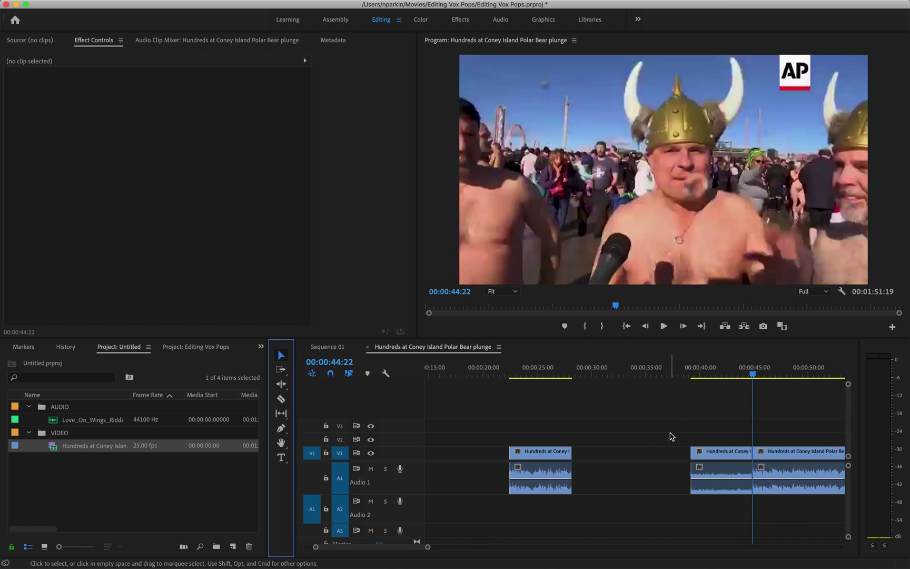
click(710, 451)
key(Delete)
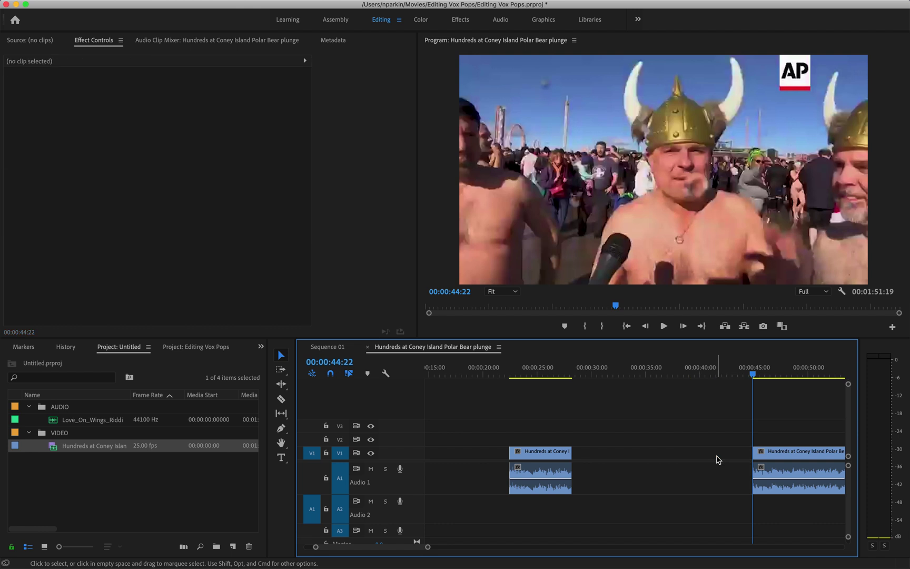
key(space)
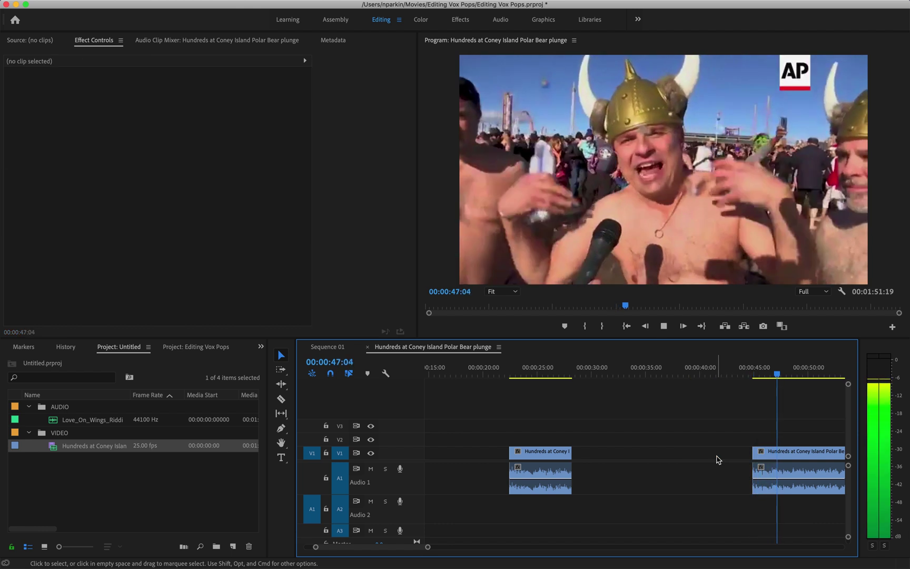
Find the end of the Viking interview by parking the playhead at 00:00:54:06
key(minus)
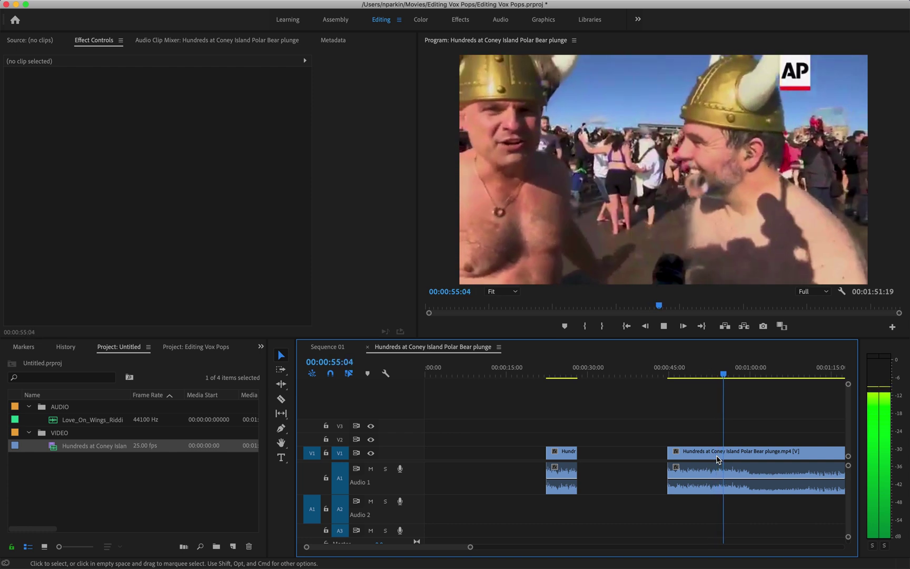
key(space)
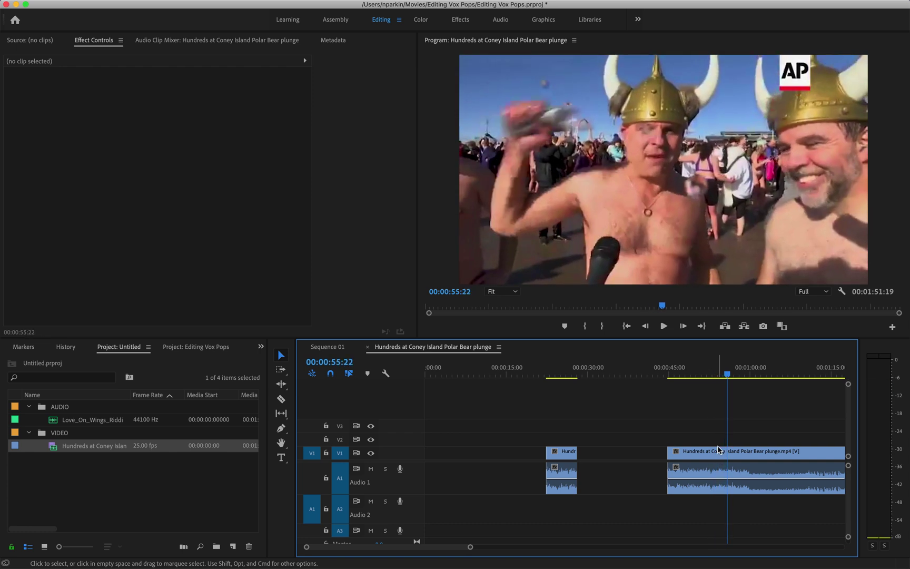
click(706, 376)
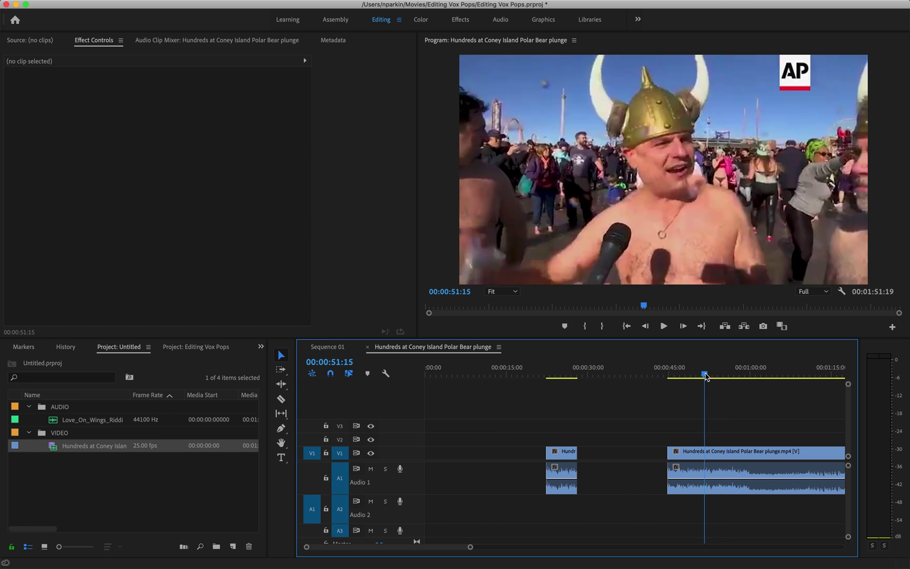
key(space)
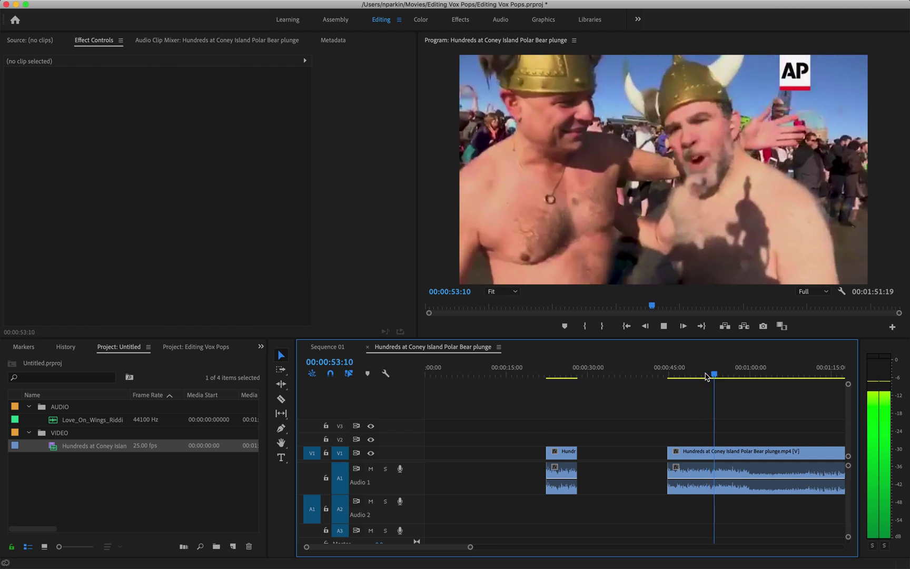
key(space)
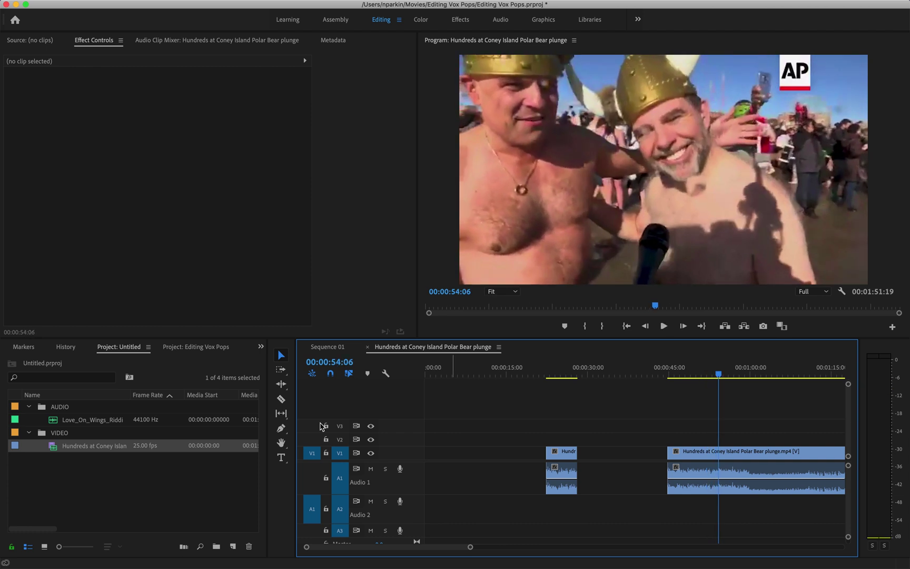
Razor the Viking interview at 00:00:54:06 and delete the trailing piece
click(282, 399)
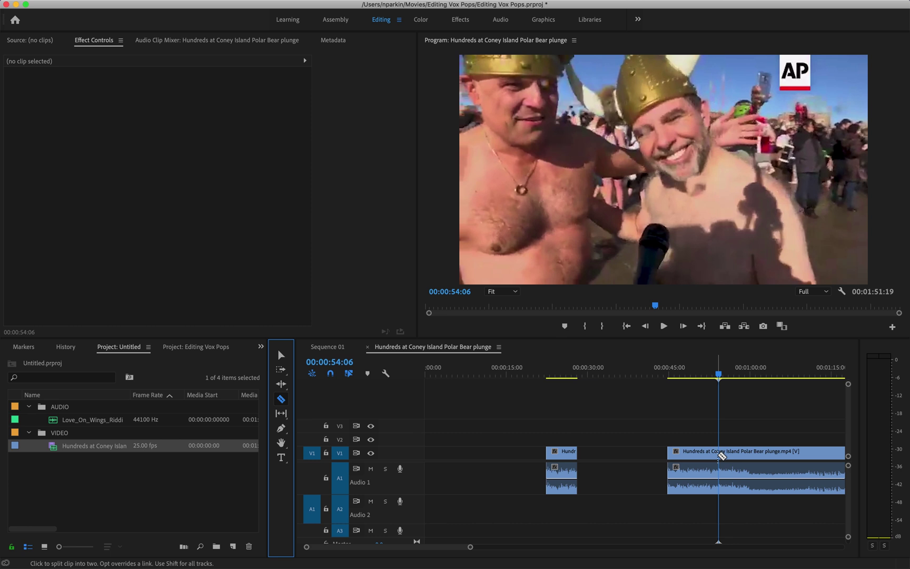
click(722, 456)
click(281, 355)
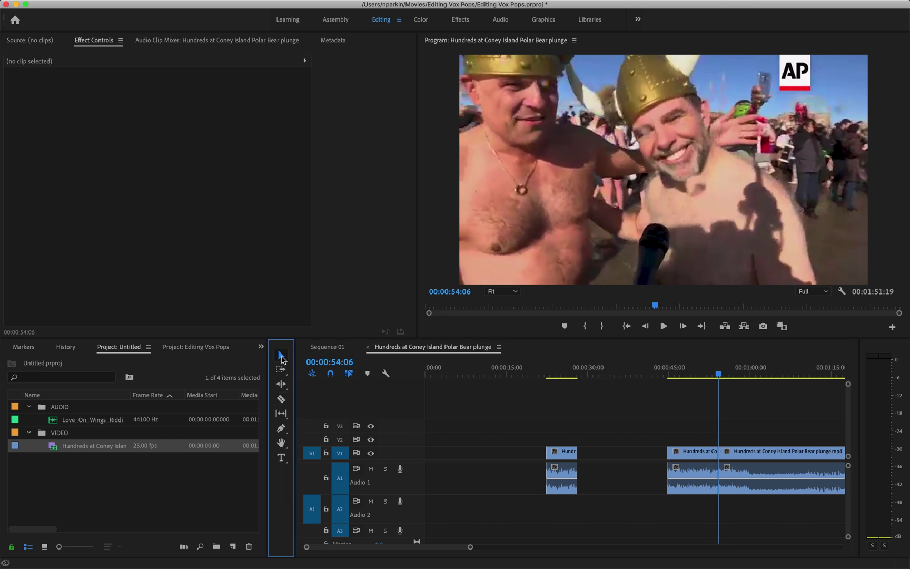
click(777, 456)
key(Delete)
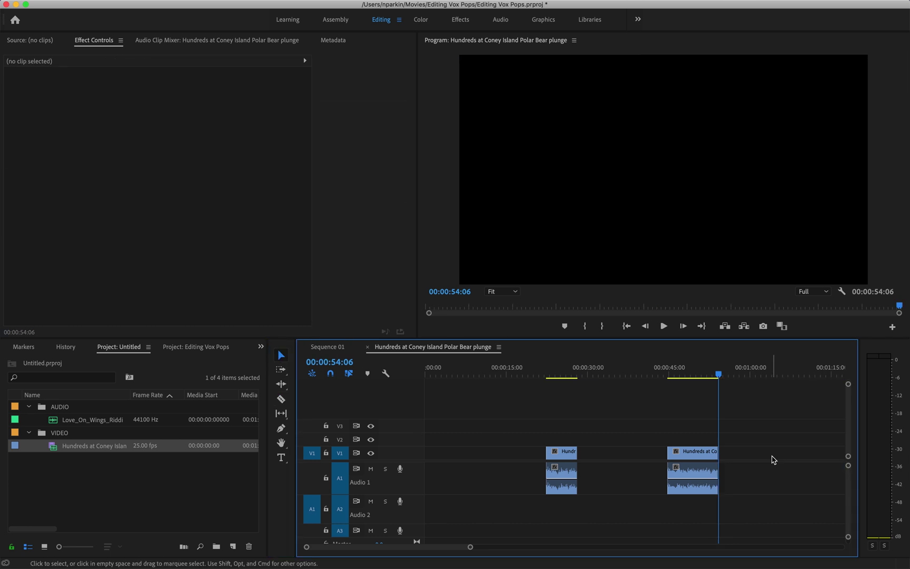
Slide the Viking interview left until it butts against the Santa-hat clip
click(570, 374)
click(702, 377)
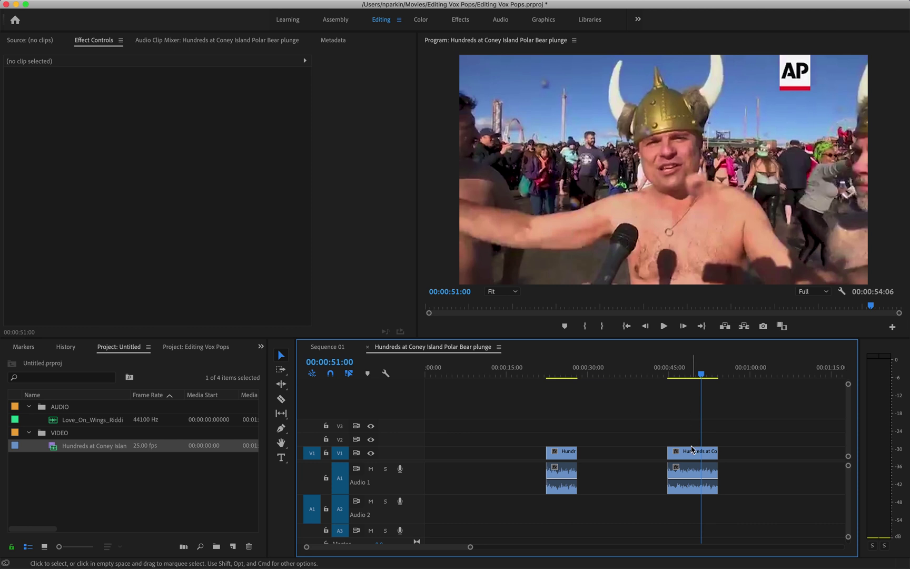
drag(693, 449, 602, 452)
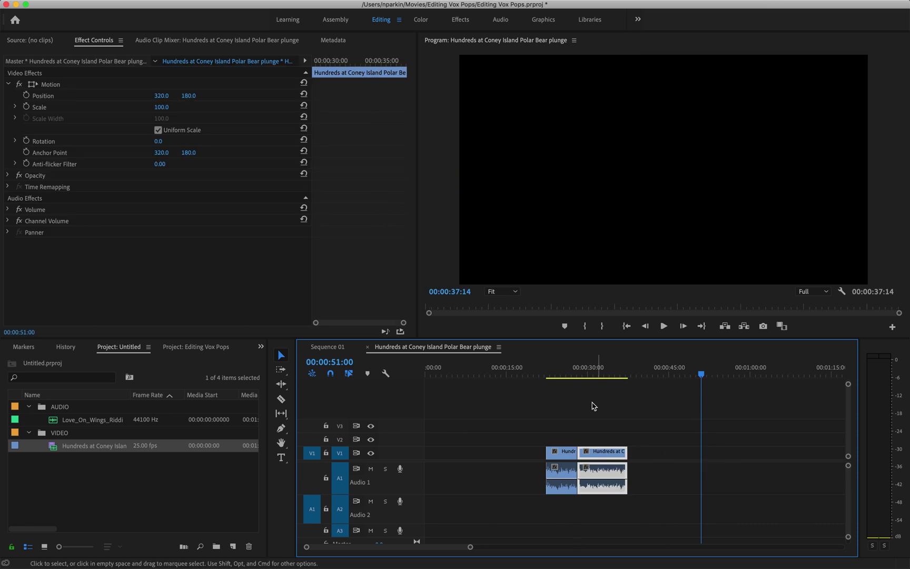
click(574, 375)
drag(574, 375, 591, 375)
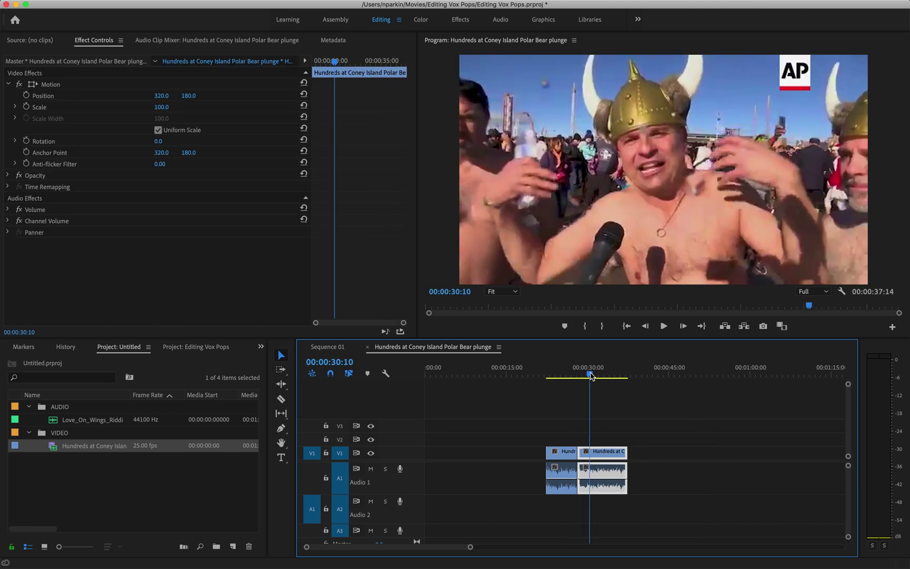
click(569, 376)
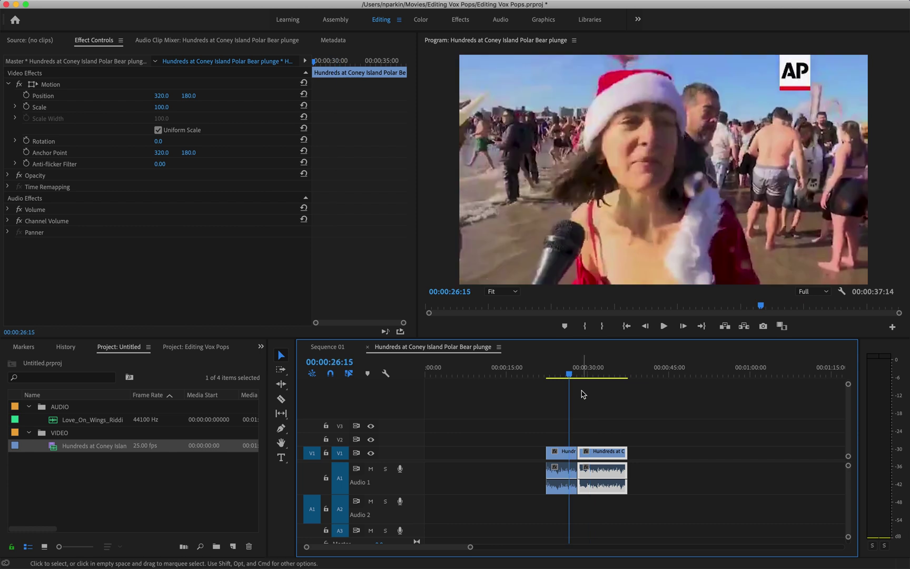
key(space)
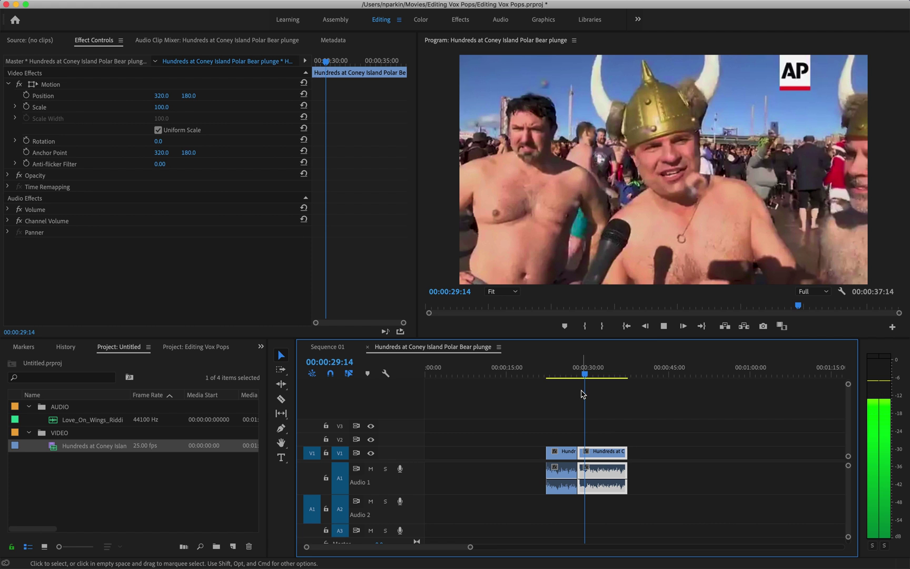
key(space)
click(582, 394)
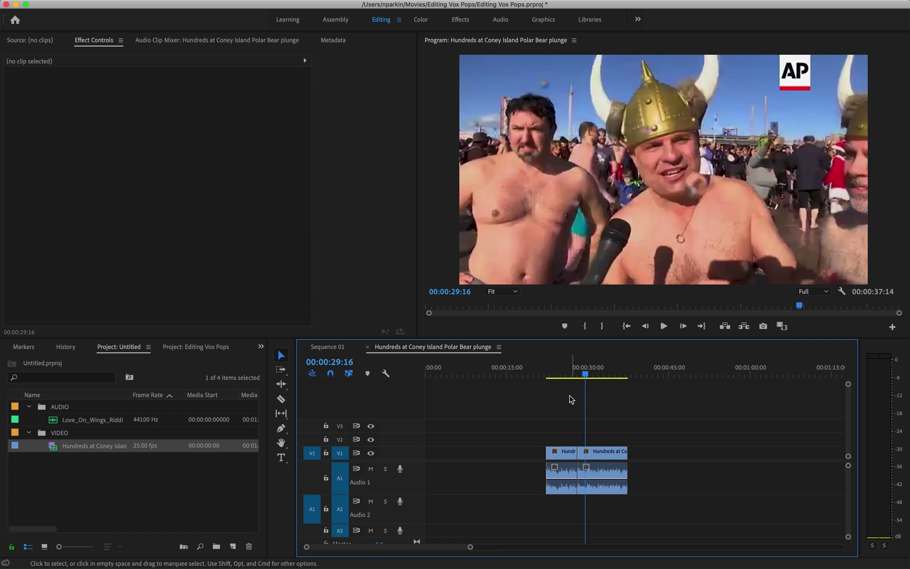
drag(551, 431, 605, 474)
drag(548, 430, 598, 461)
click(552, 434)
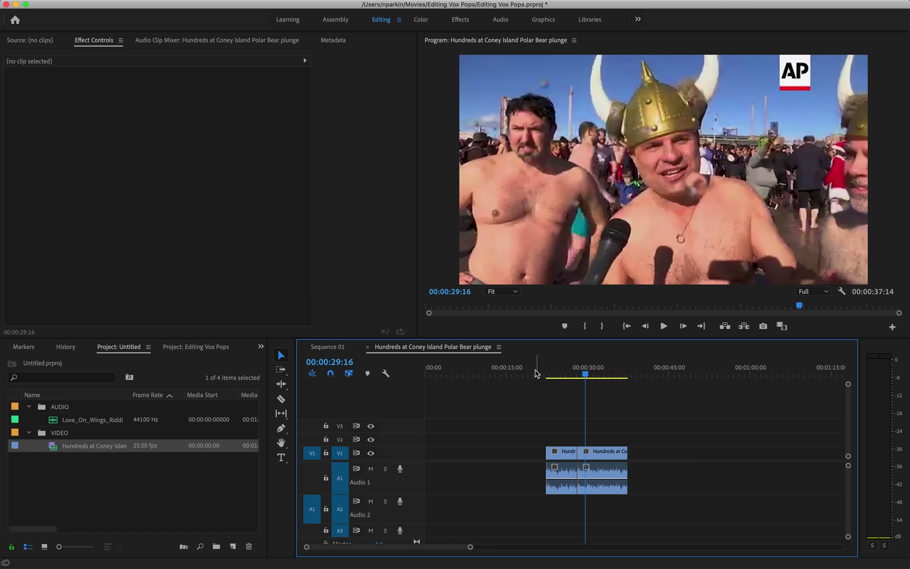
drag(537, 373, 635, 373)
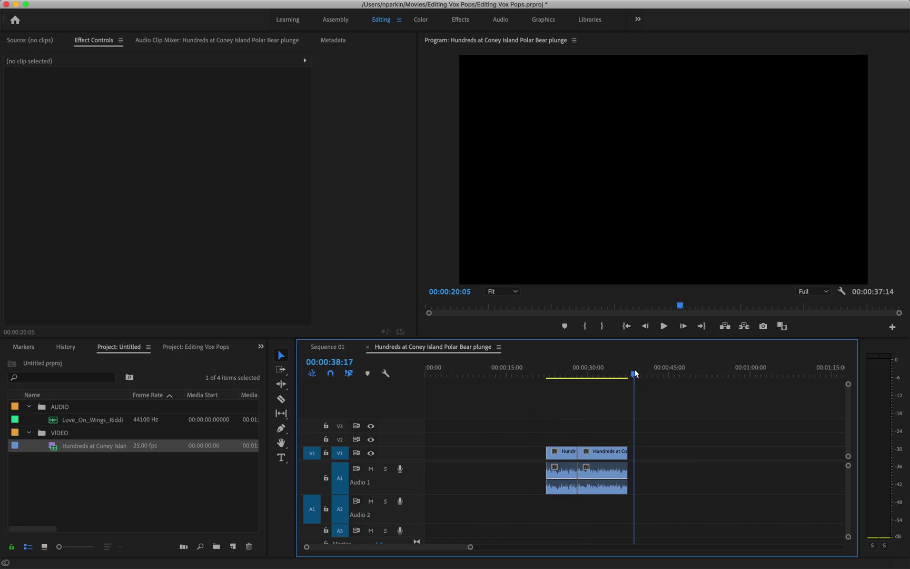
Add another full copy of the polar plunge clip at about 00:00:46
click(585, 378)
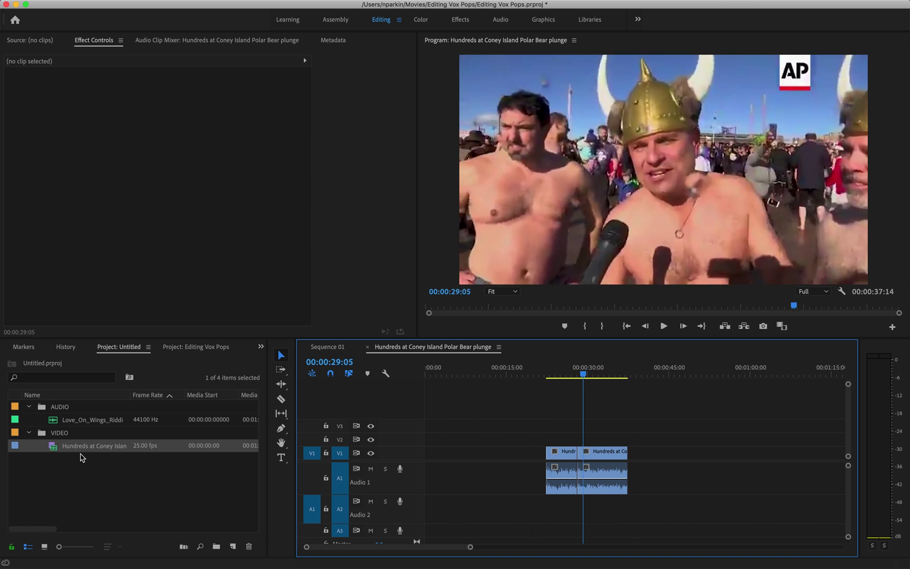
drag(78, 447, 667, 469)
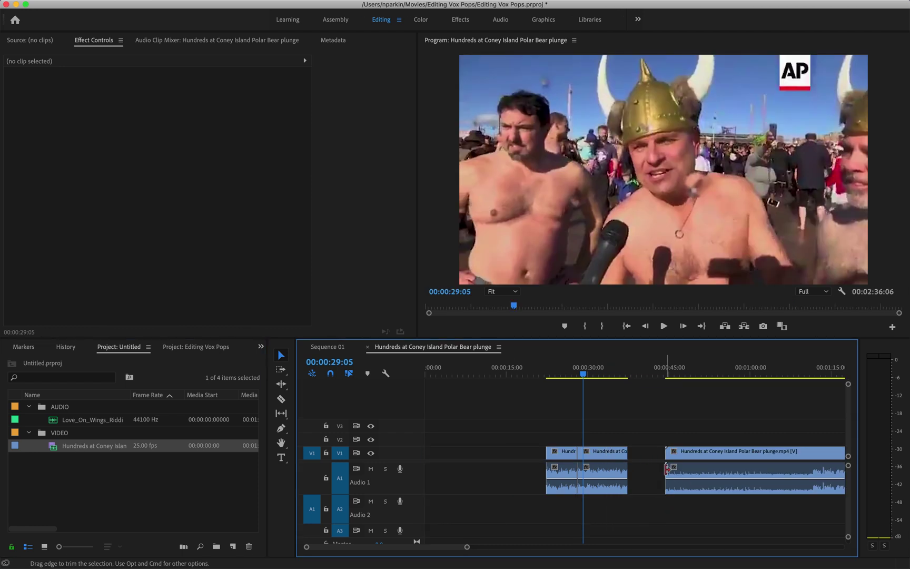
click(675, 375)
Park the playhead near 00:01:24:00 and zoom the timeline in around it
key(minus)
key(space)
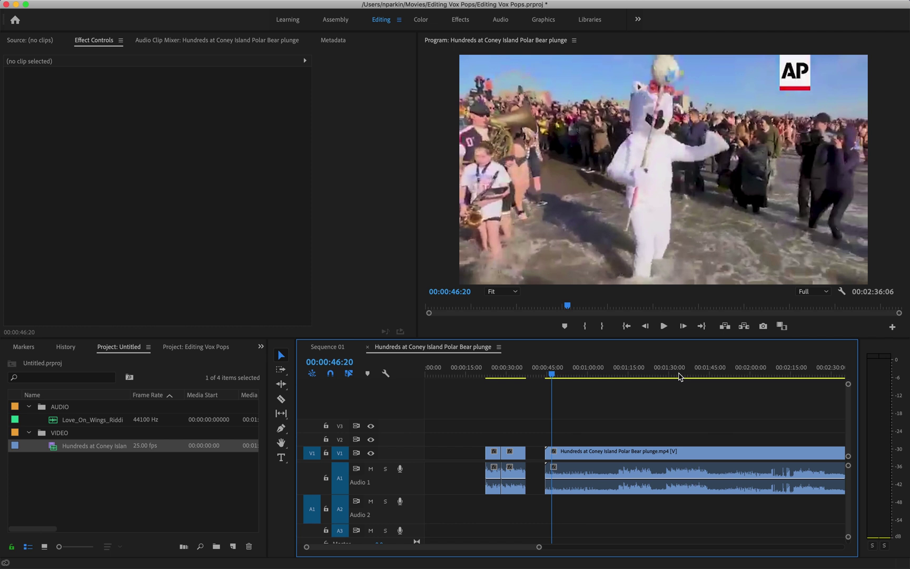
key(minus)
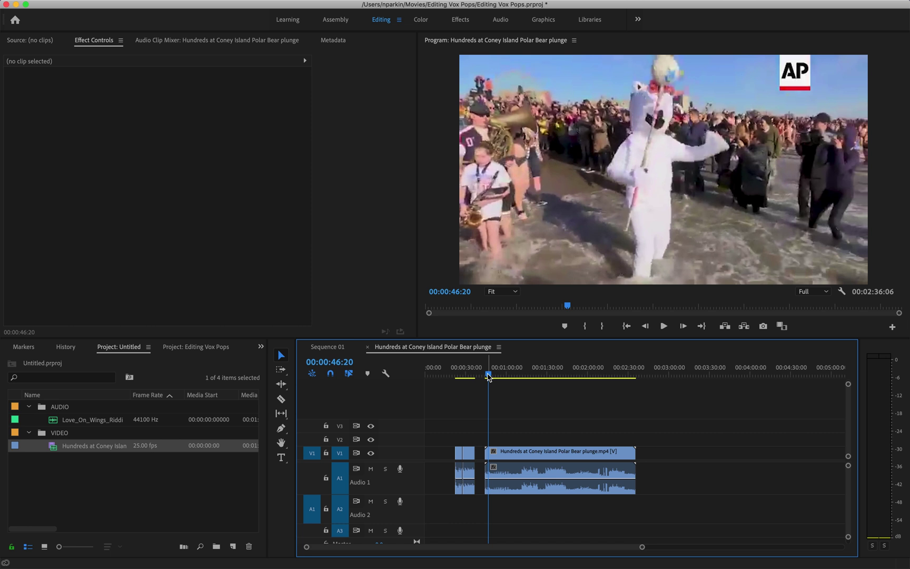
drag(488, 375, 541, 376)
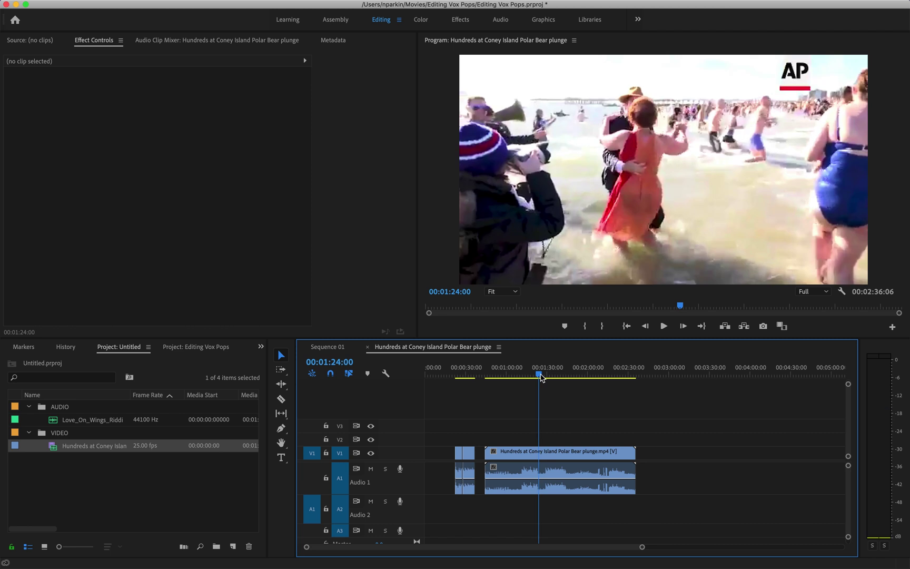
key(equal)
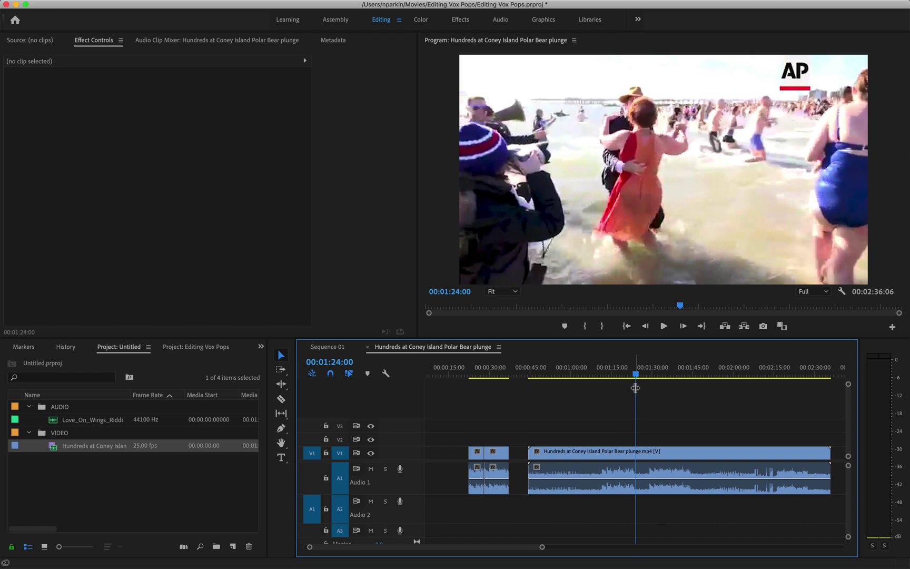
Cut the plunge clip at the interview start, 00:01:23:17, and delete the footage before it
key(j)
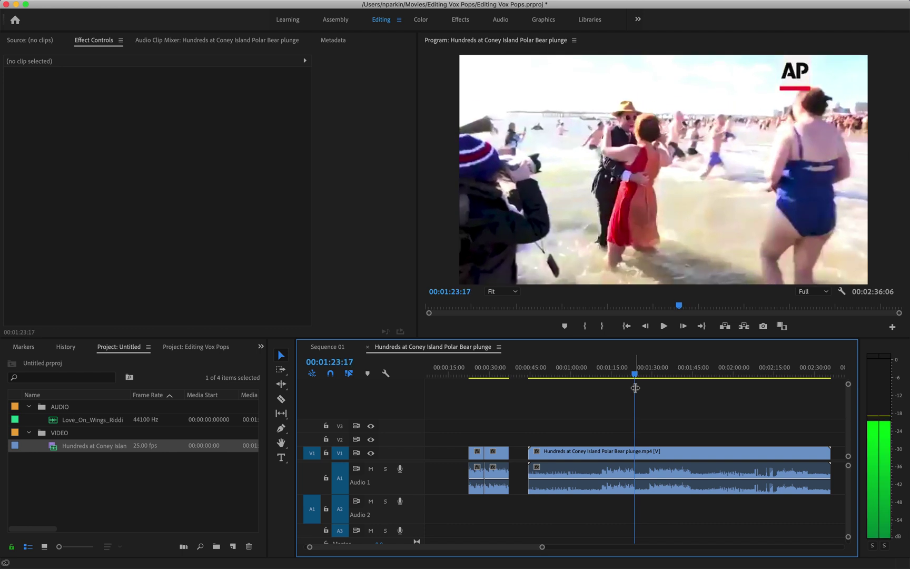
key(Right)
key(Right)
key(Left)
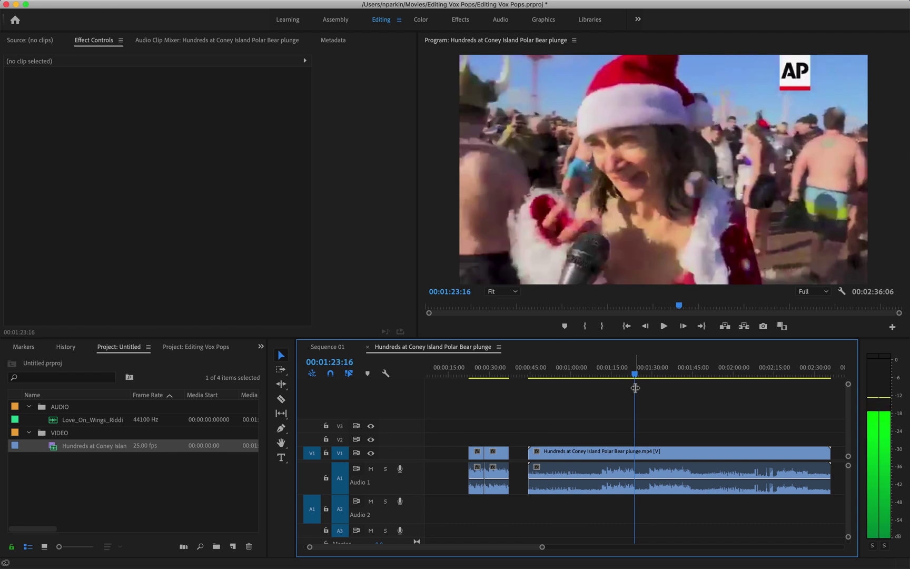
key(Right)
click(280, 400)
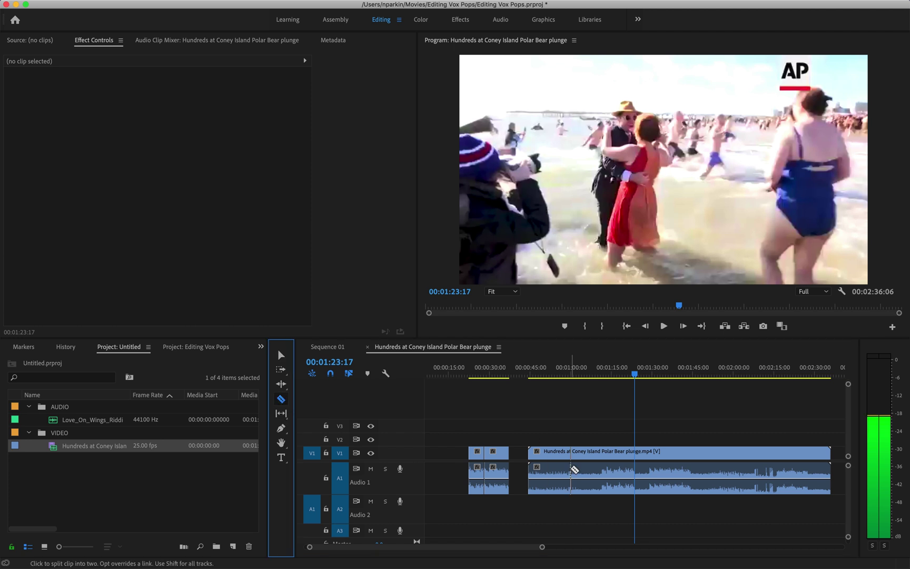
click(634, 469)
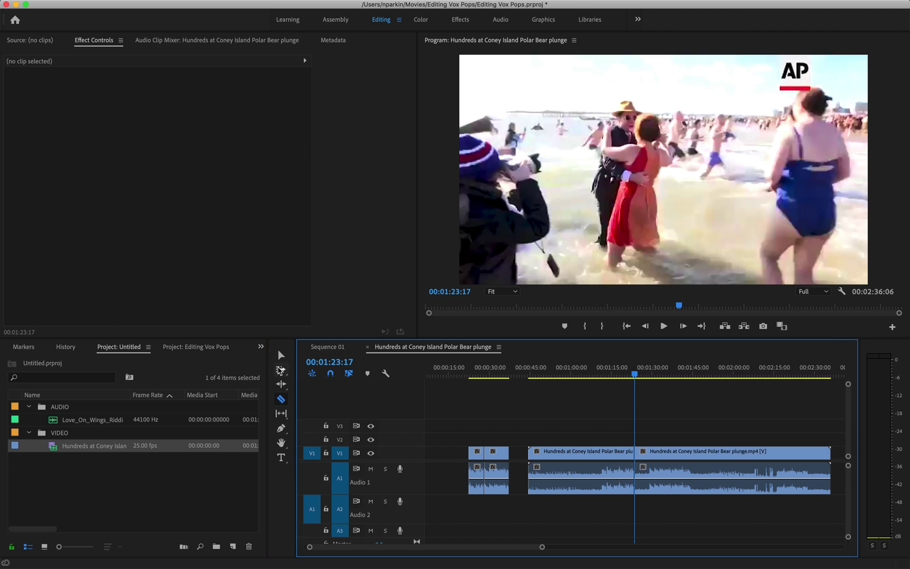
click(281, 355)
click(610, 459)
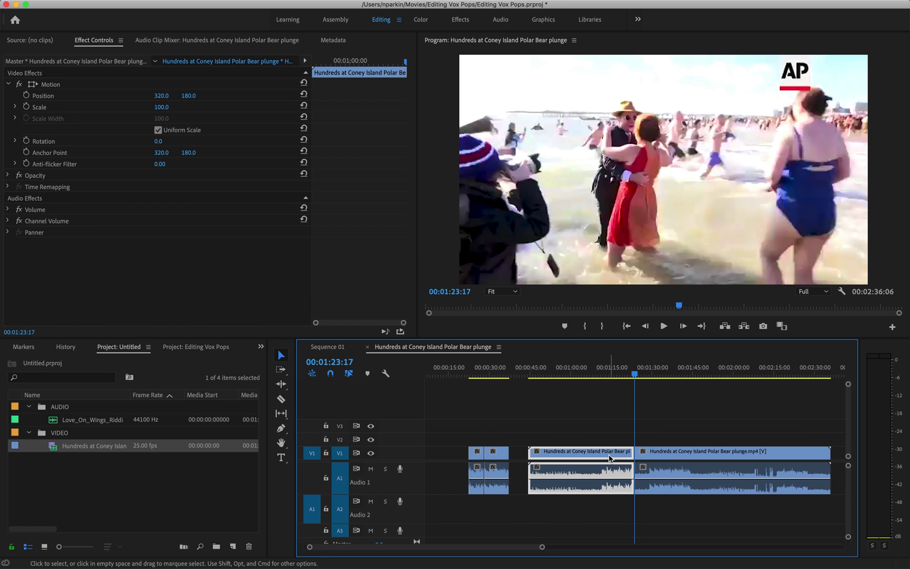
key(Delete)
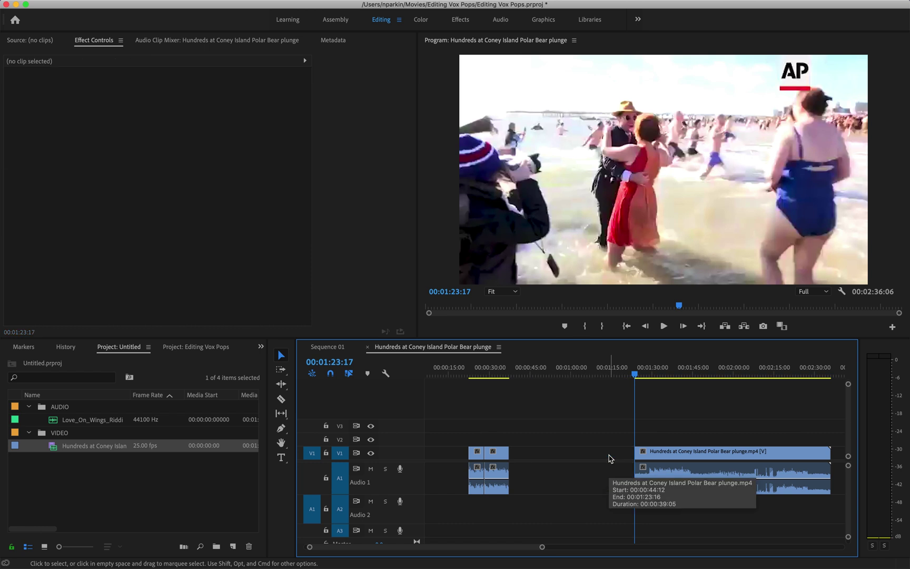
Cut the interview's end at 00:01:29:08 and drag the grab left toward the earlier clips
key(space)
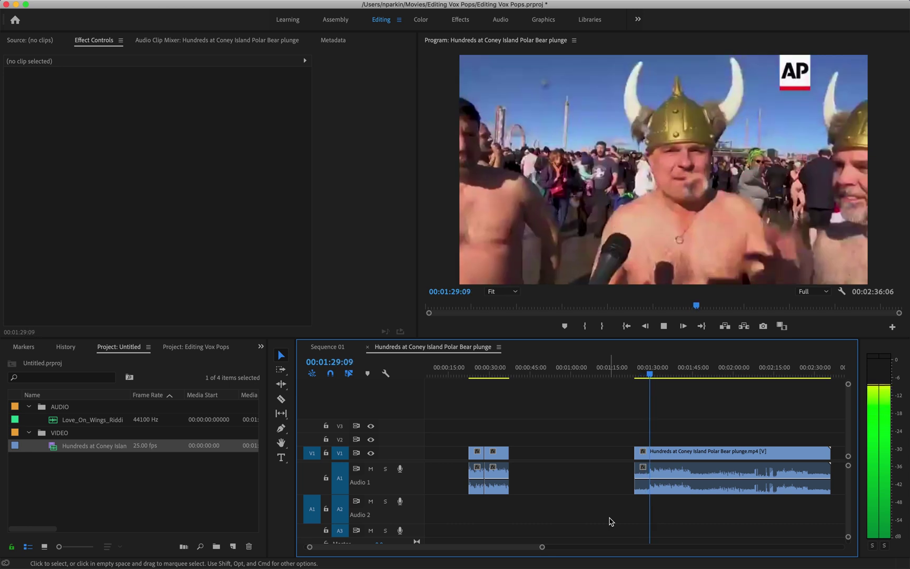
key(space)
key(Left)
key(Left)
key(Left)
key(Left)
key(Left)
key(Left)
key(Left)
key(Left)
key(Left)
key(Left)
key(Left)
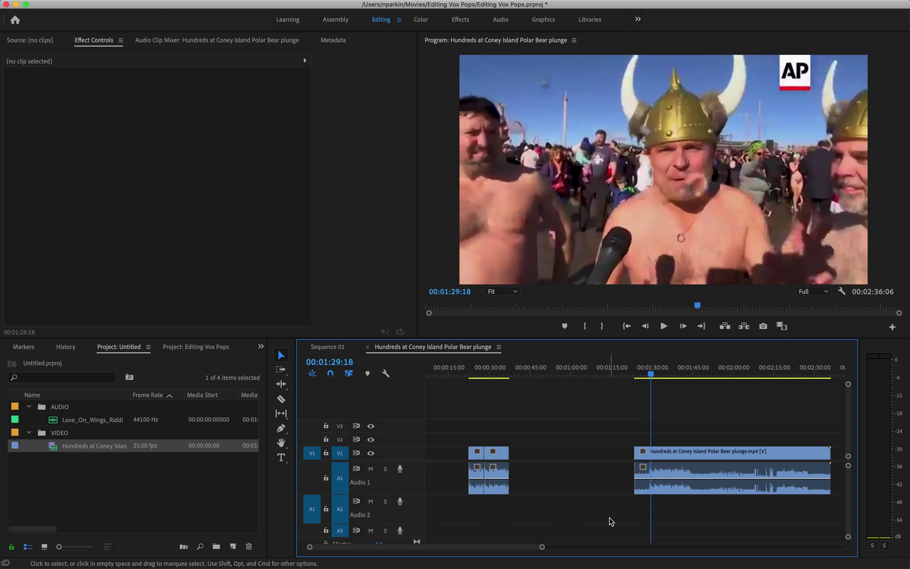
key(Left)
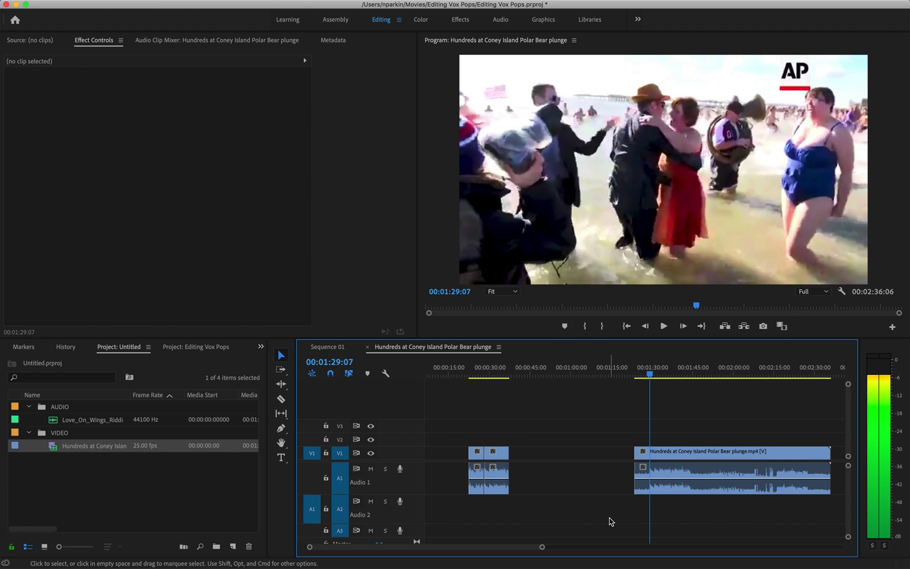
key(Right)
key(Left)
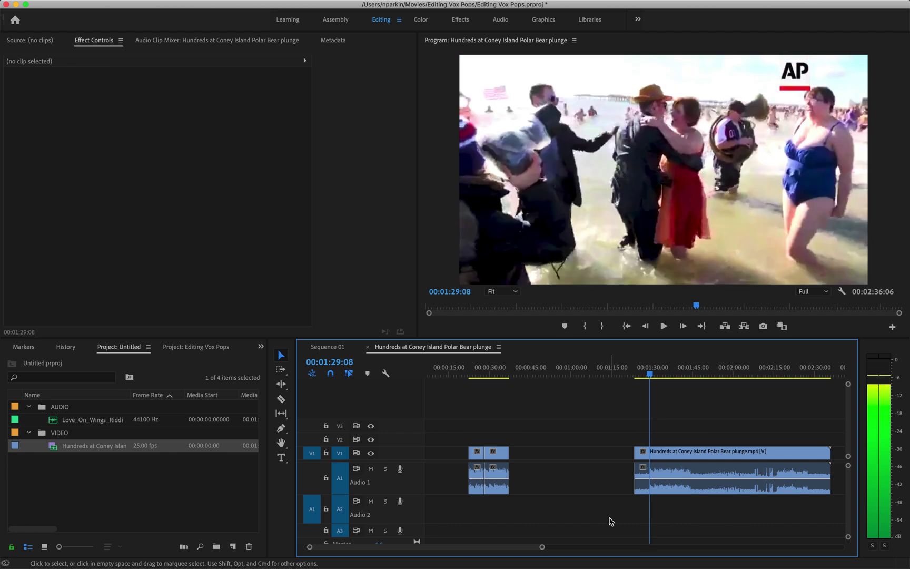
click(282, 400)
click(649, 462)
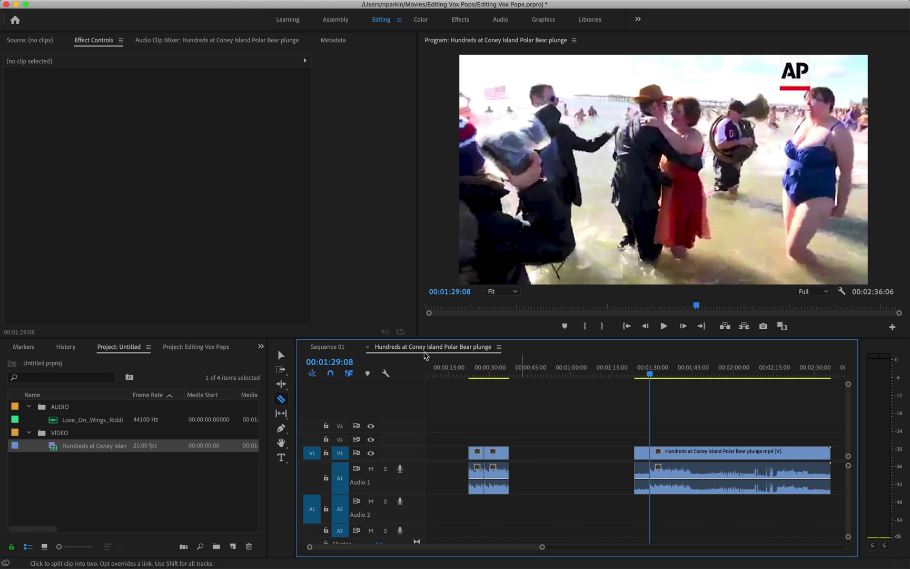
click(281, 355)
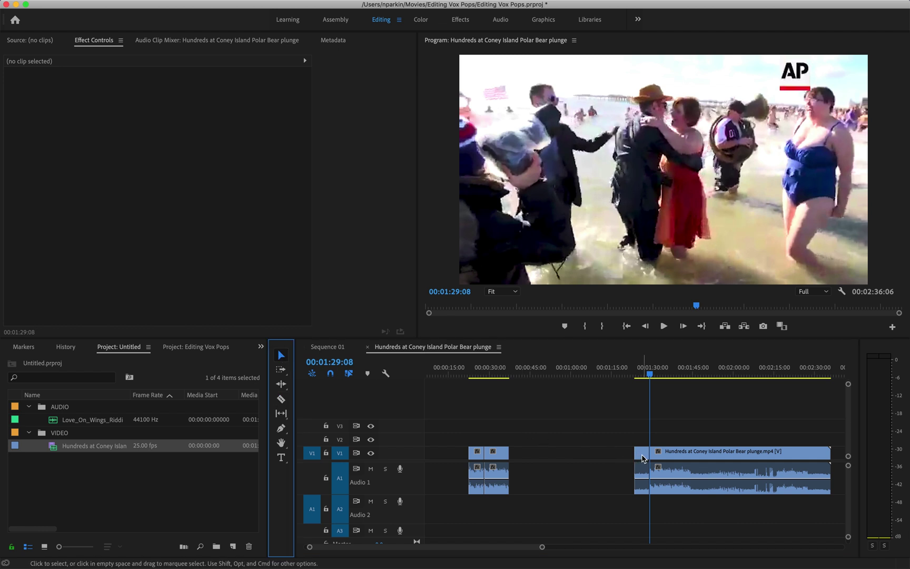
drag(643, 459, 460, 464)
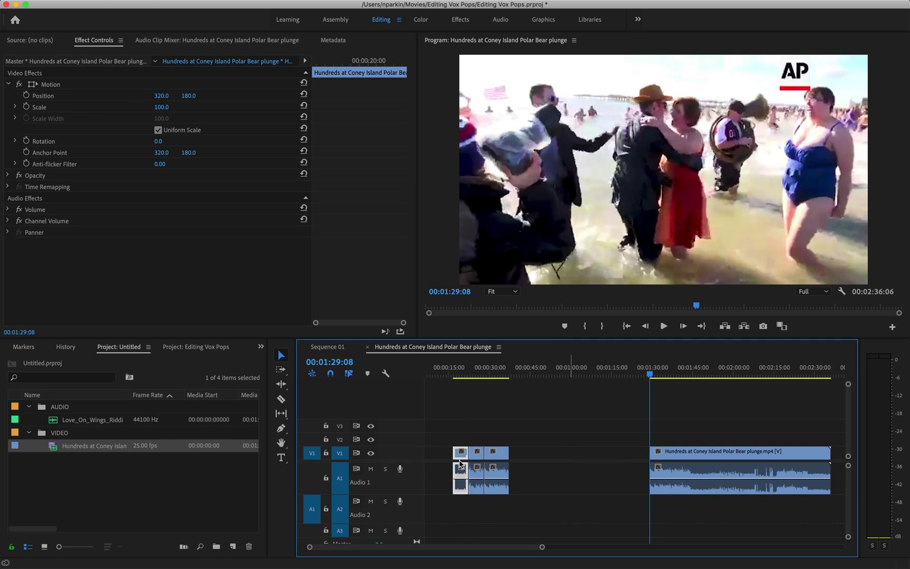
Trim the long clip's start to 02:27:15 so only the pier-and-flag shot remains
key(minus)
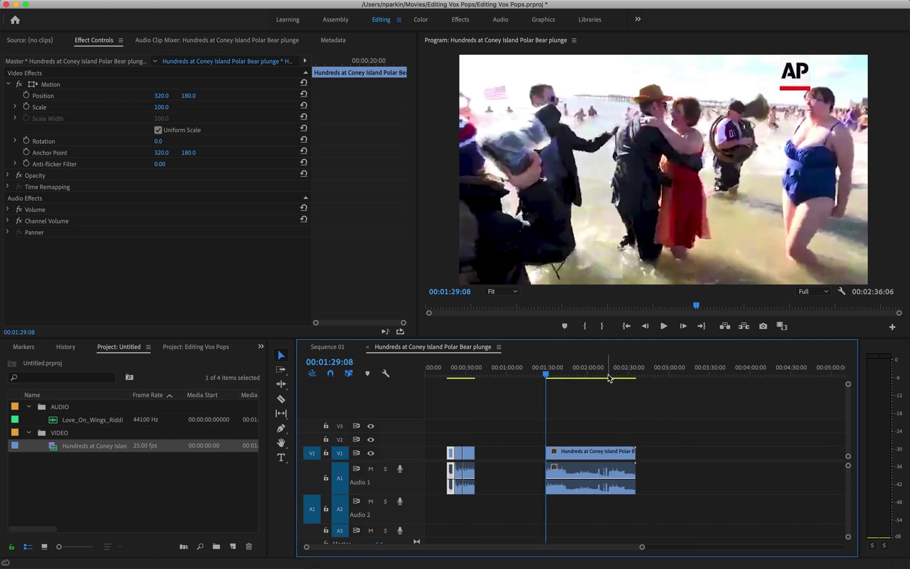
drag(608, 378, 626, 376)
key(=)
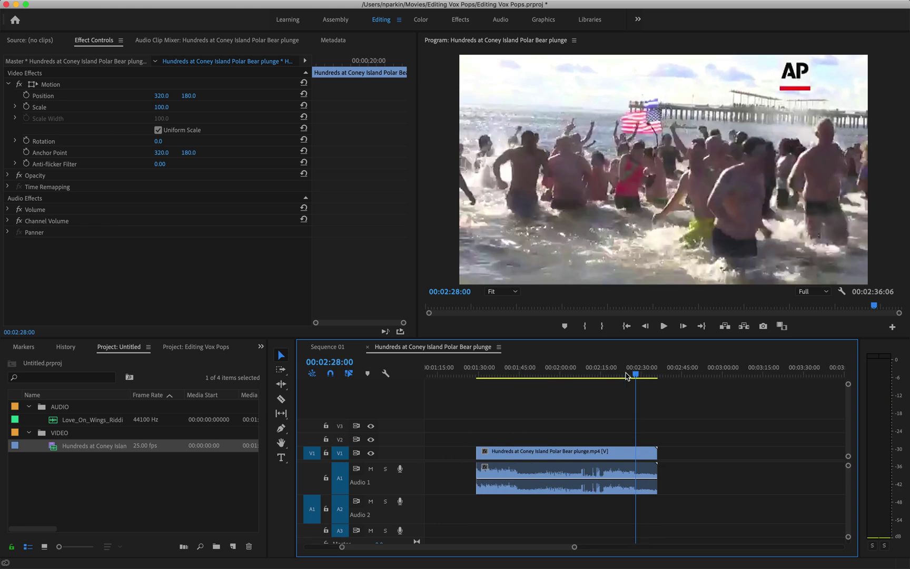
key(k+j)
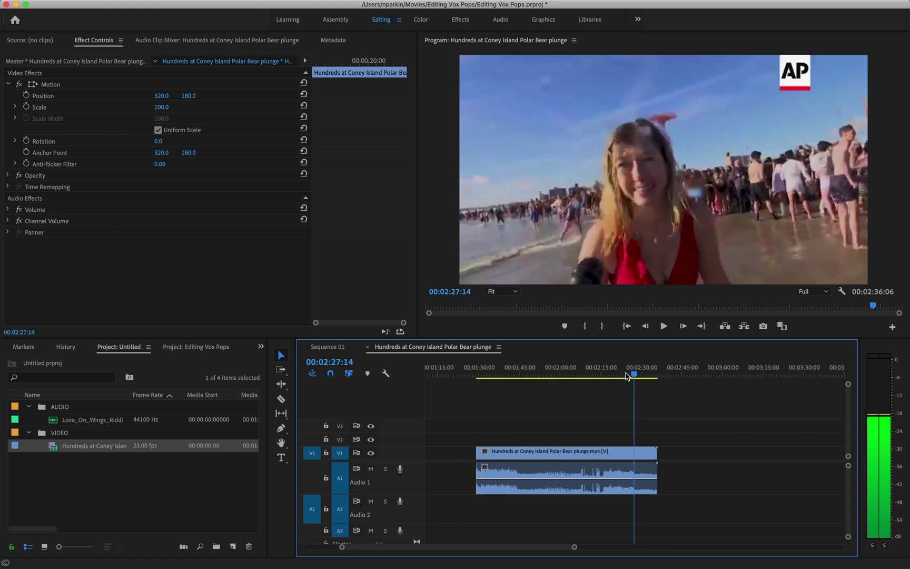
key(k+l)
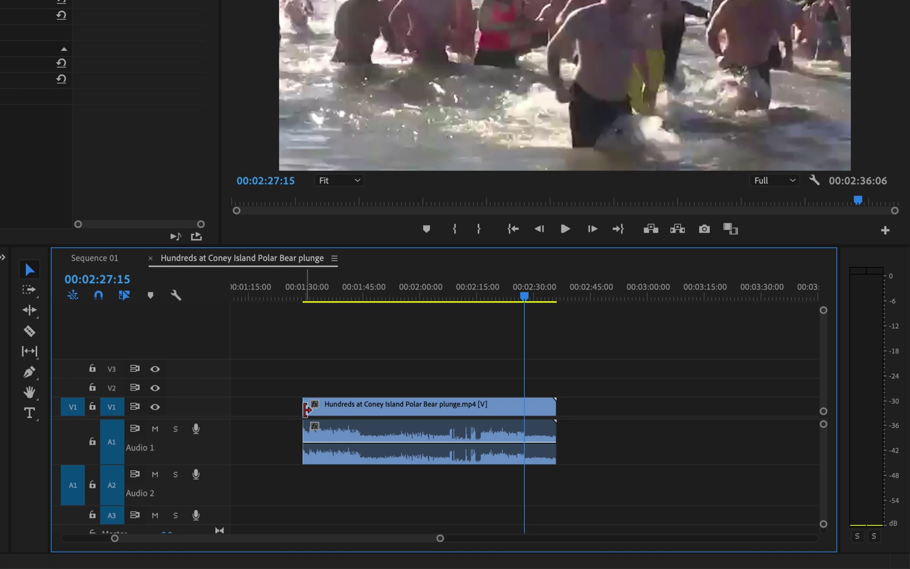
drag(306, 409, 525, 404)
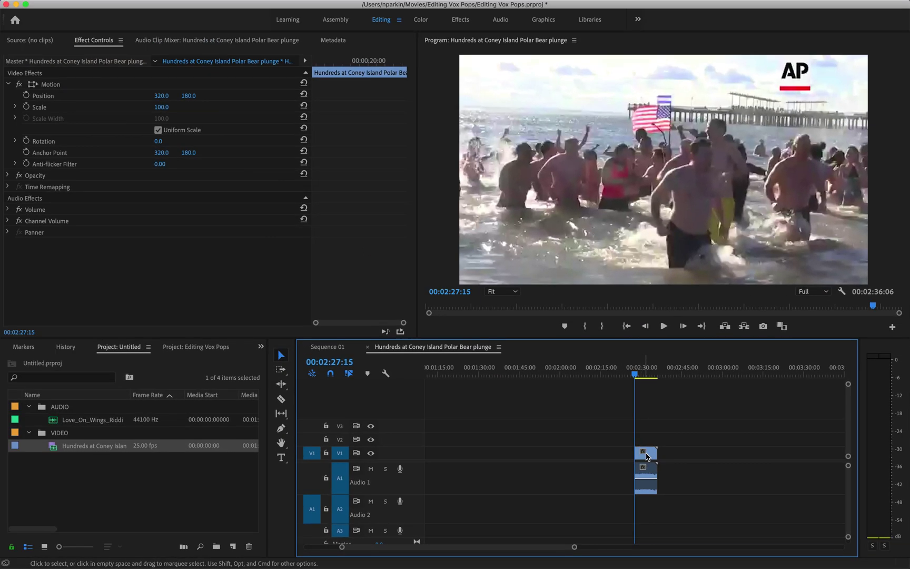
Move the closing pier-and-flag shot to sit right after the interview clips
drag(637, 376, 642, 376)
key(minus)
click(631, 458)
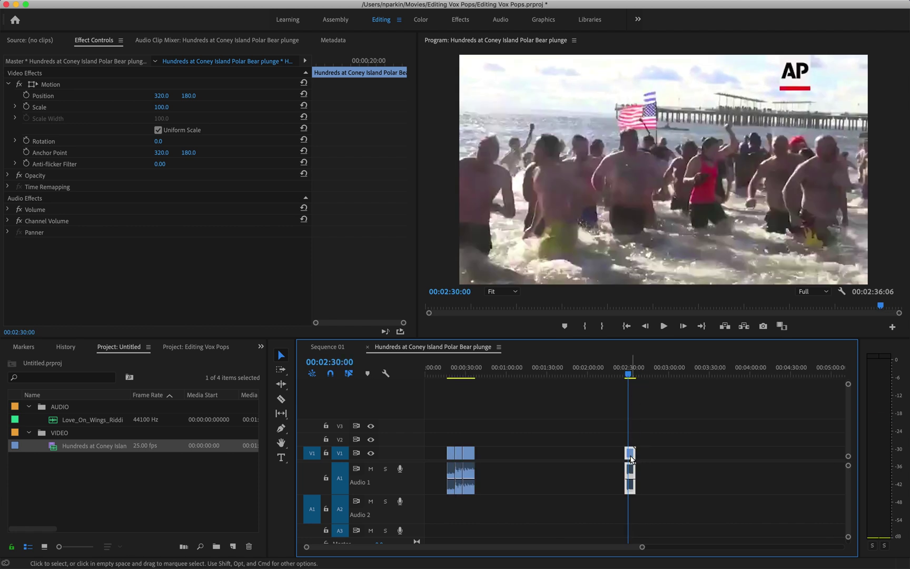
drag(632, 459, 490, 459)
drag(545, 420, 406, 526)
Select all clips and shift them so the sequence starts at 00:00
drag(562, 399, 434, 507)
drag(472, 456, 448, 456)
click(481, 408)
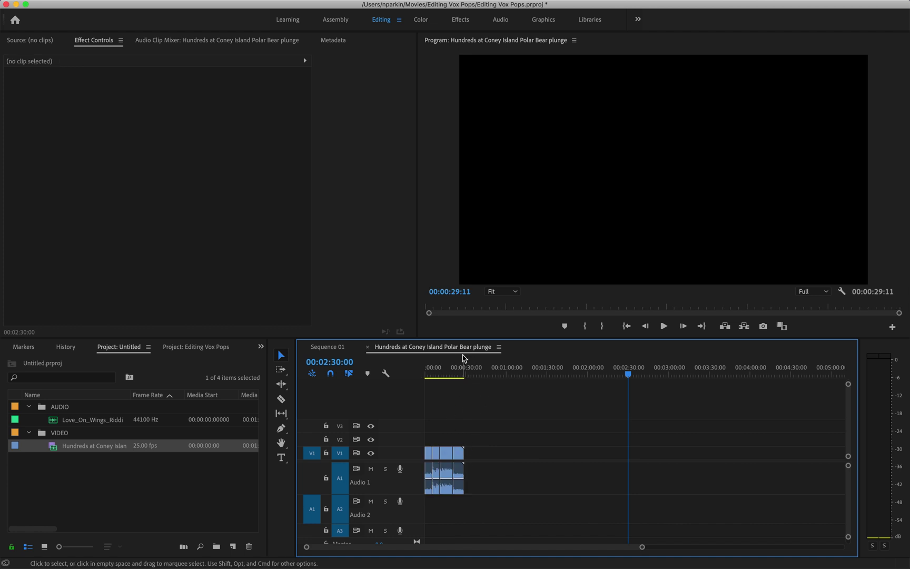
drag(454, 367, 402, 373)
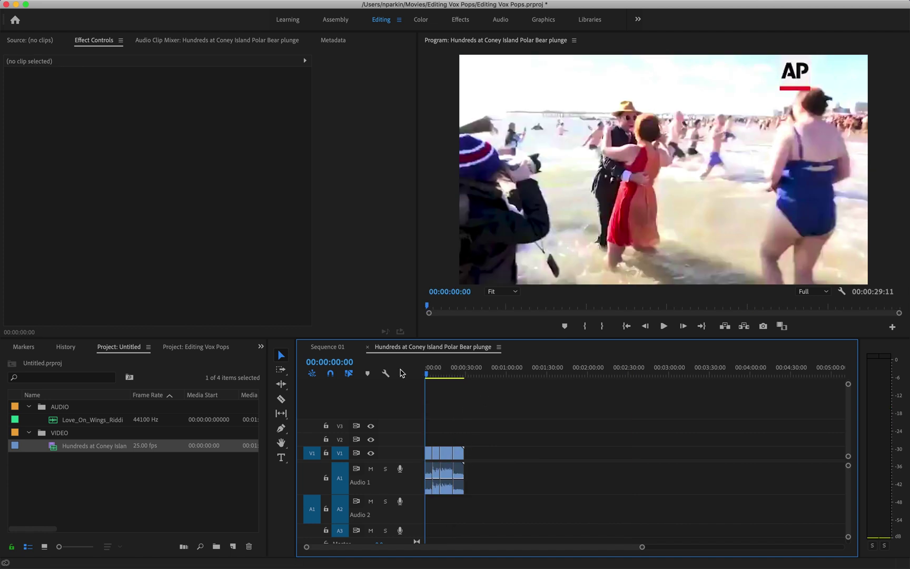
key(space)
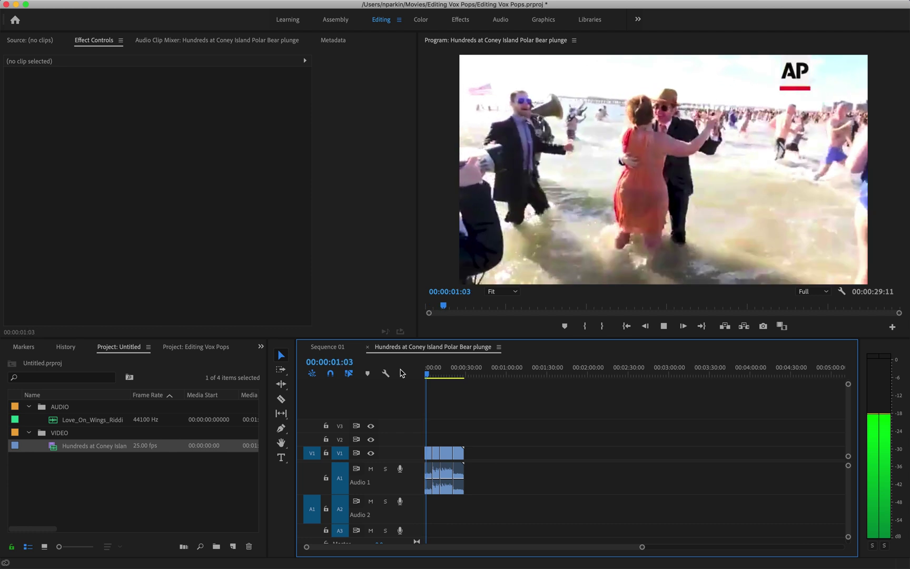
key(space)
key(space)
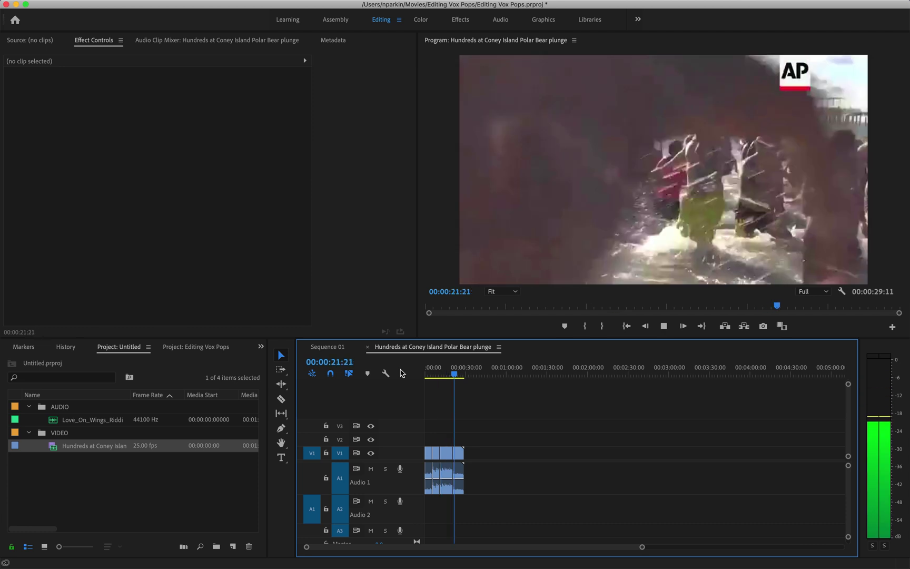
key(space)
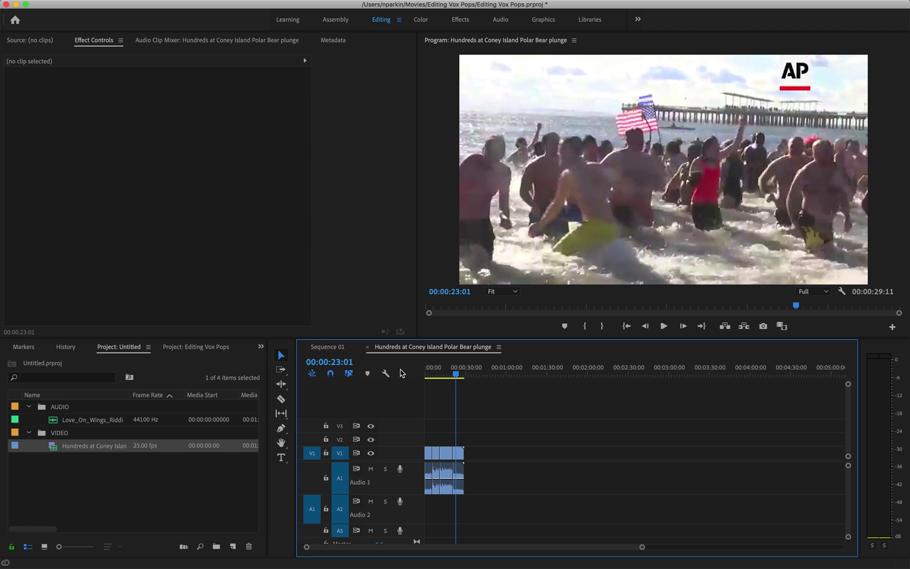